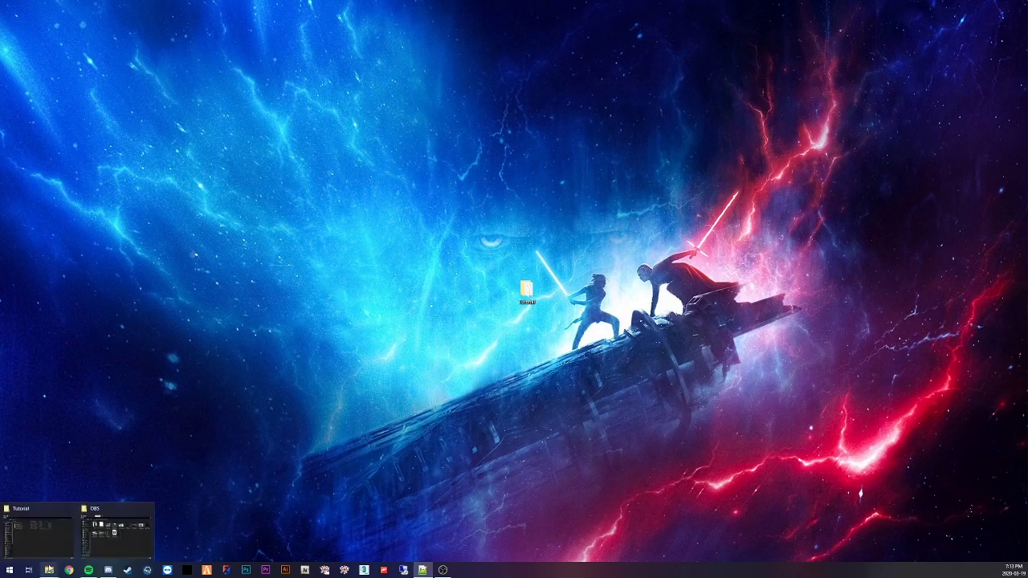
- Examine the Durango Z3D, YFT and YTD files in the Tutorial folder
left_click_drag(0, 242, 348, 154)
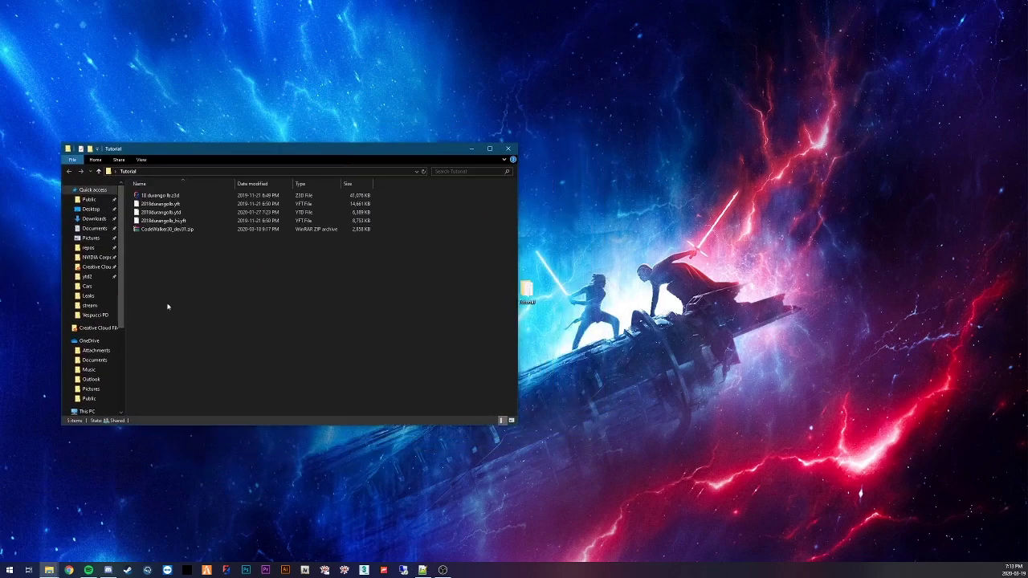
left_click(201, 204)
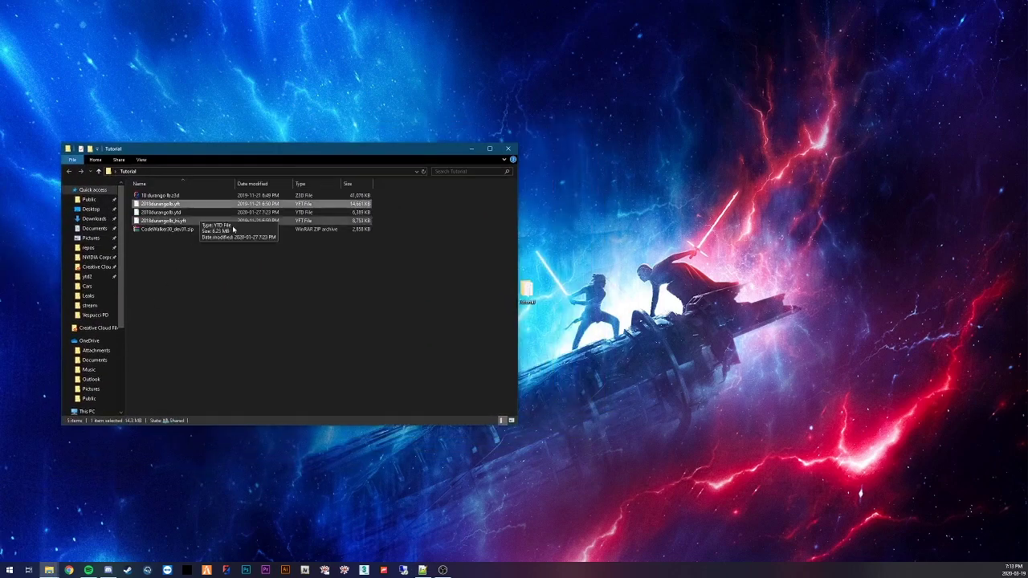
mouse_move(378, 207)
left_mouse_down()
mouse_move(346, 224)
mouse_move(389, 212)
left_mouse_up()
left_click(192, 195)
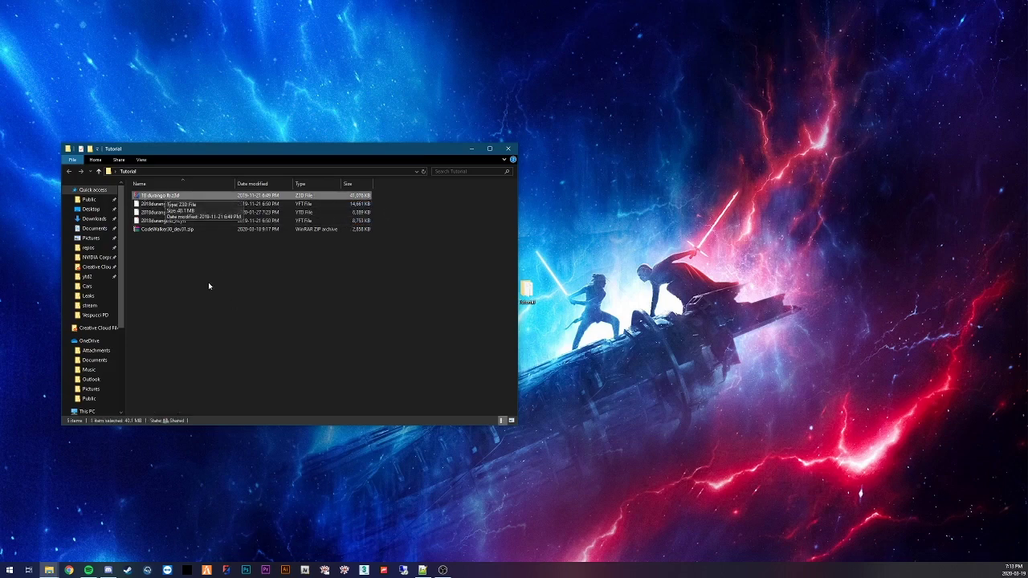
left_click(225, 294)
left_click(184, 195)
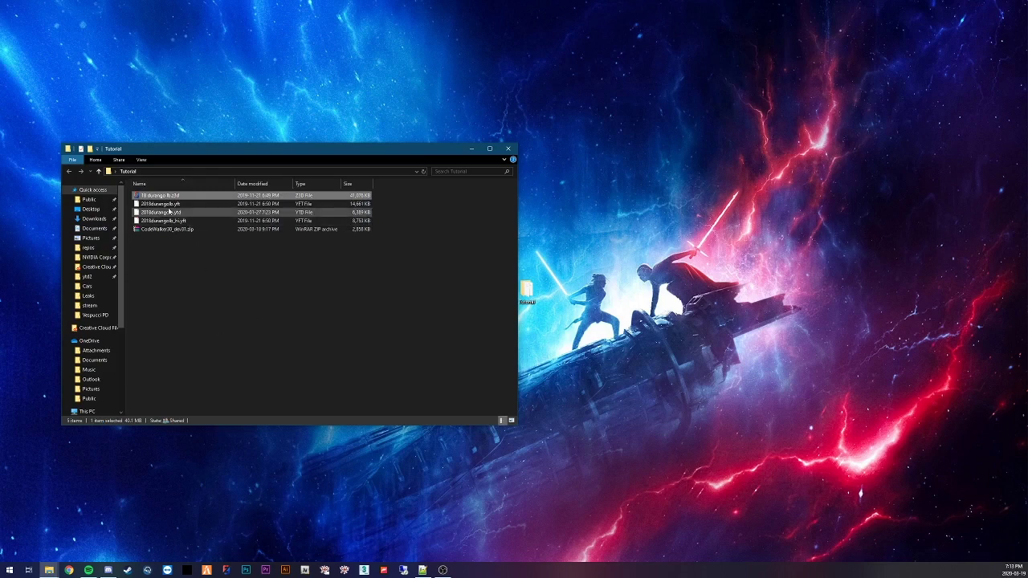
left_click(172, 221)
left_click(174, 197)
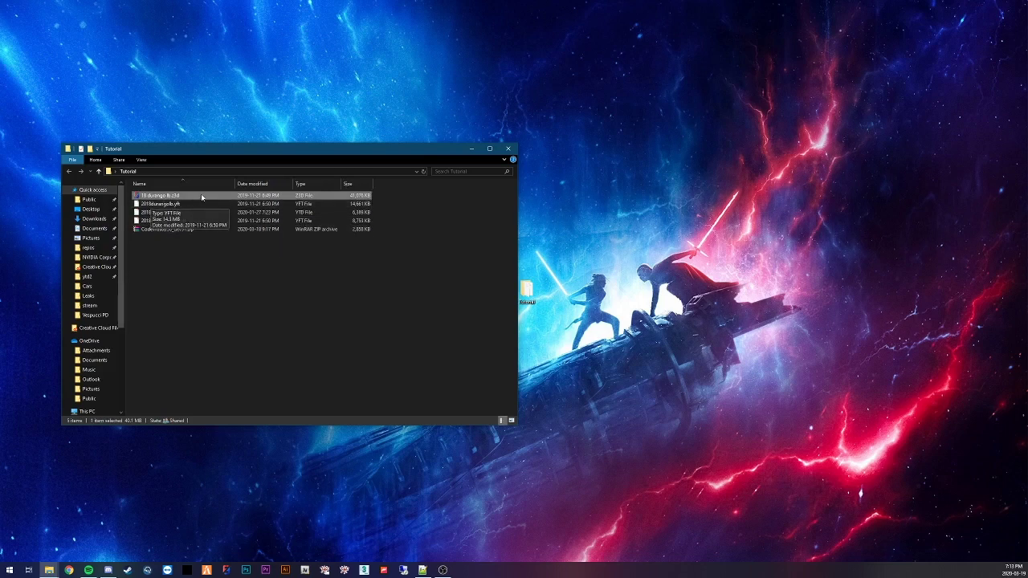
left_click(202, 281)
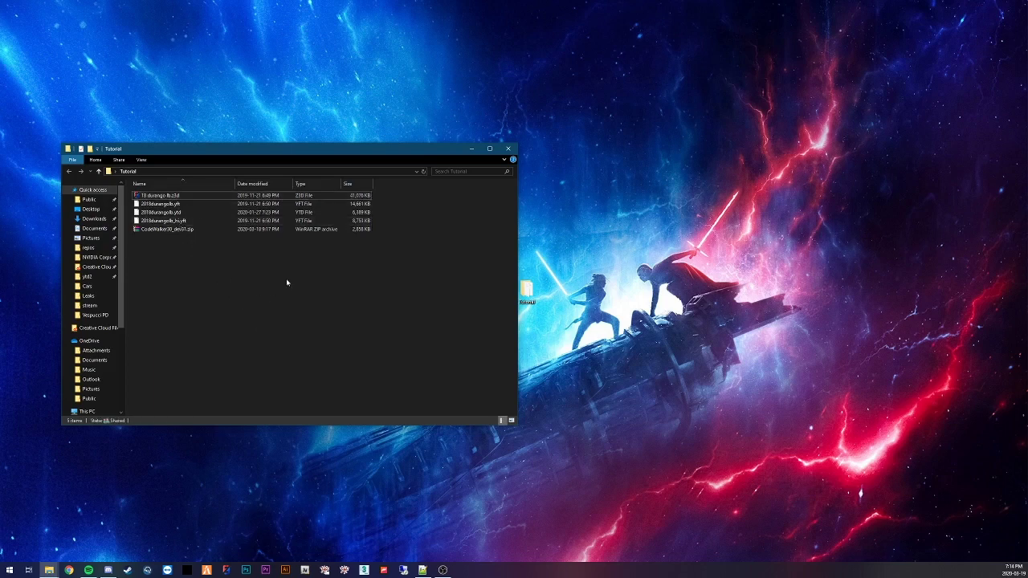
- Open the CodeWalker30_dev31.zip archive, check its contents and extract the CodeWalker30_dev31 folder to the desktop
left_click(225, 231)
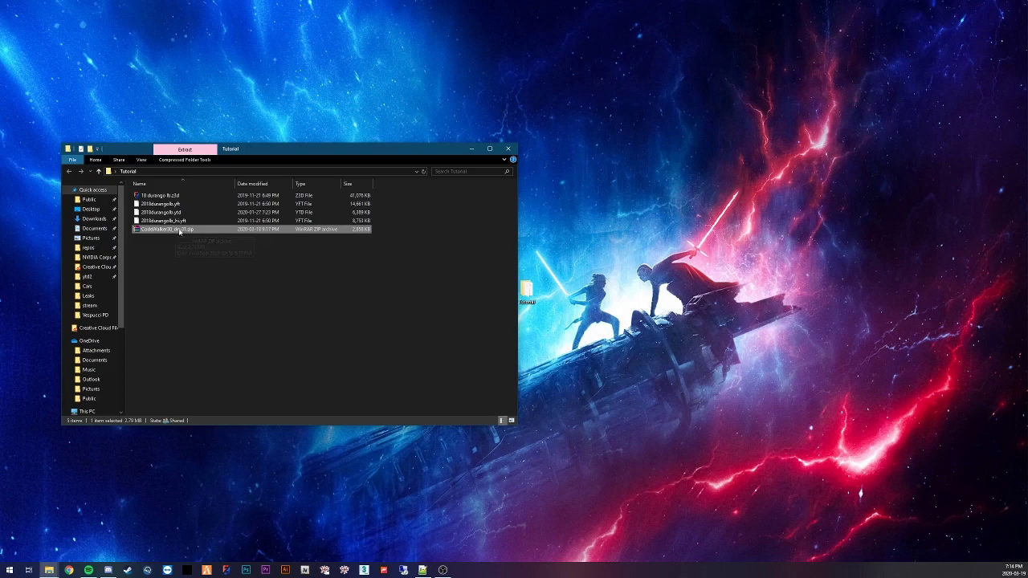
double_click(186, 231)
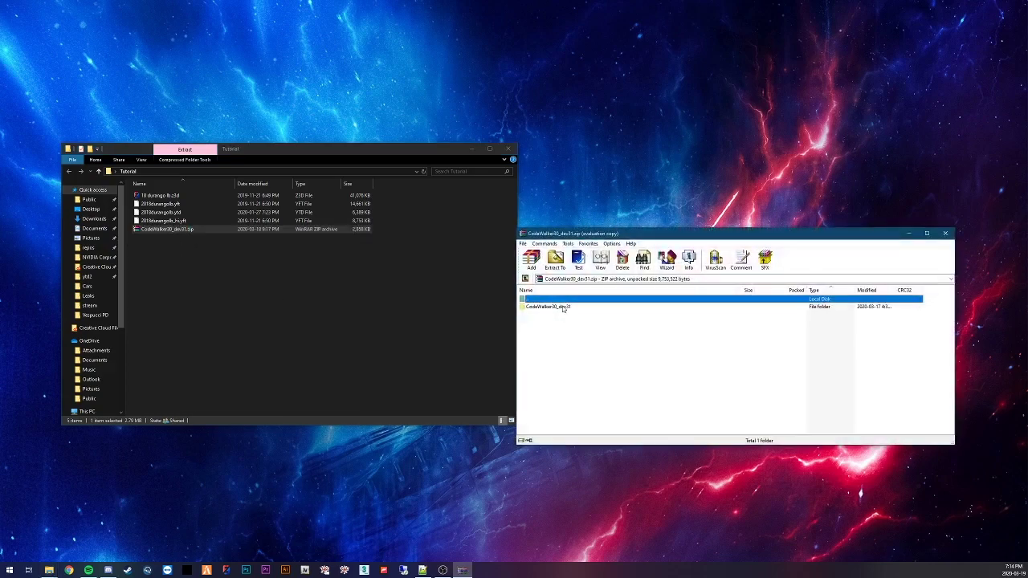
key("Escape")
double_click(558, 308)
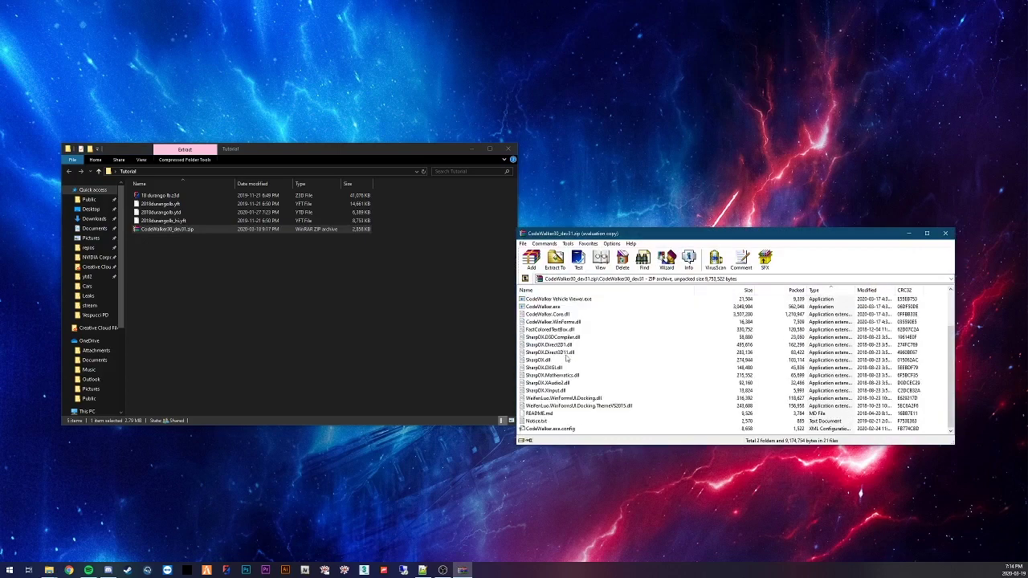
scroll(566, 359, "up", 2)
left_click(525, 278)
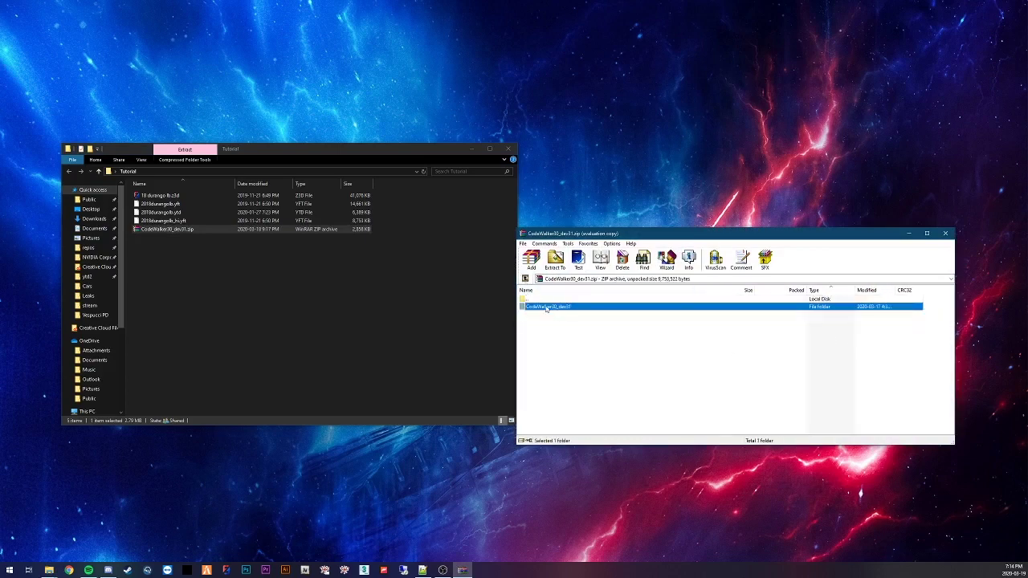
left_click_drag(546, 309, 662, 170)
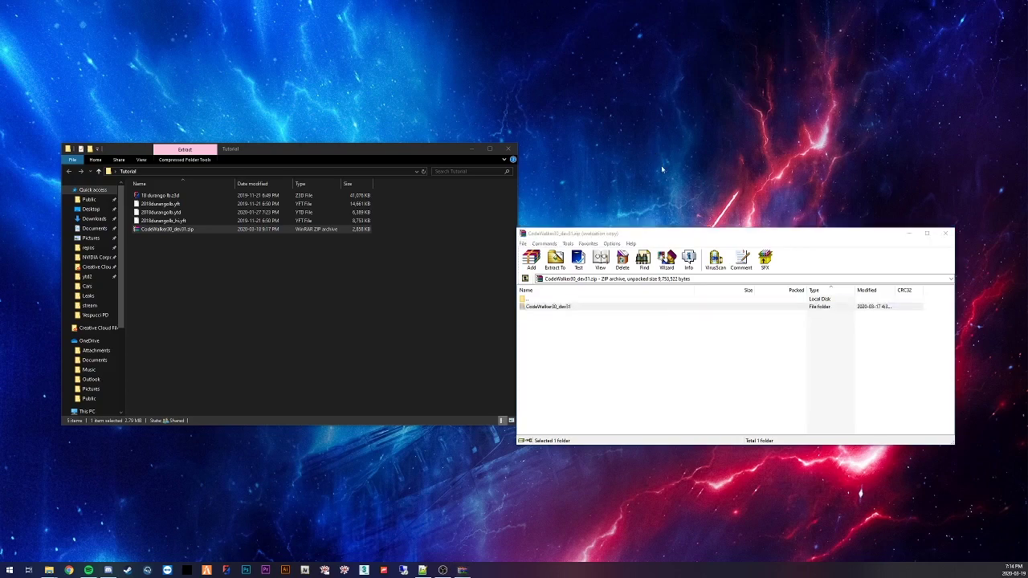
left_click(947, 234)
left_click_drag(646, 138, 607, 303)
- Open the extracted CodeWalker30_dev31 folder beside the Tutorial window and launch CodeWalker RPF Explorer.exe
double_click(605, 303)
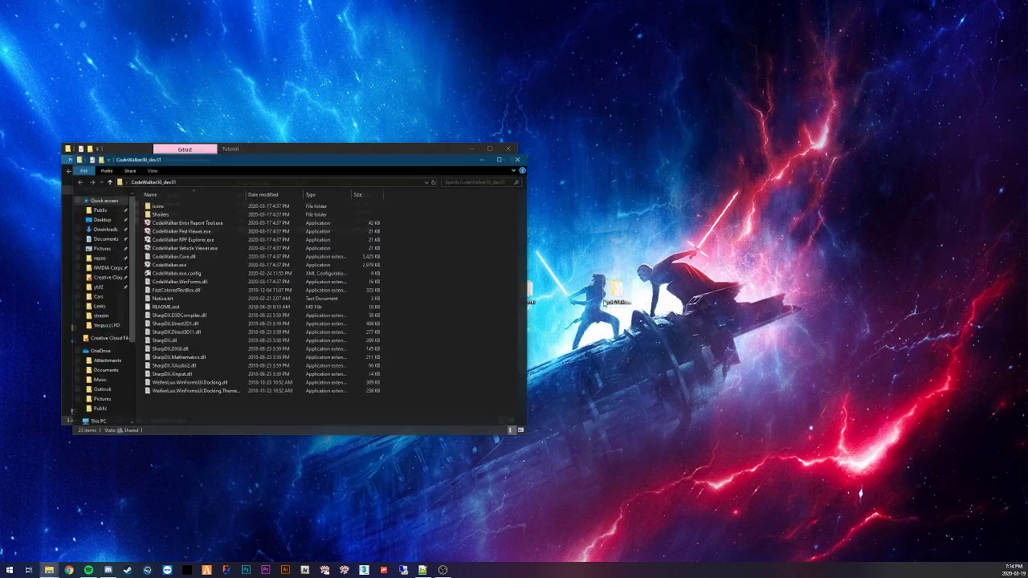
left_click_drag(187, 166, 639, 154)
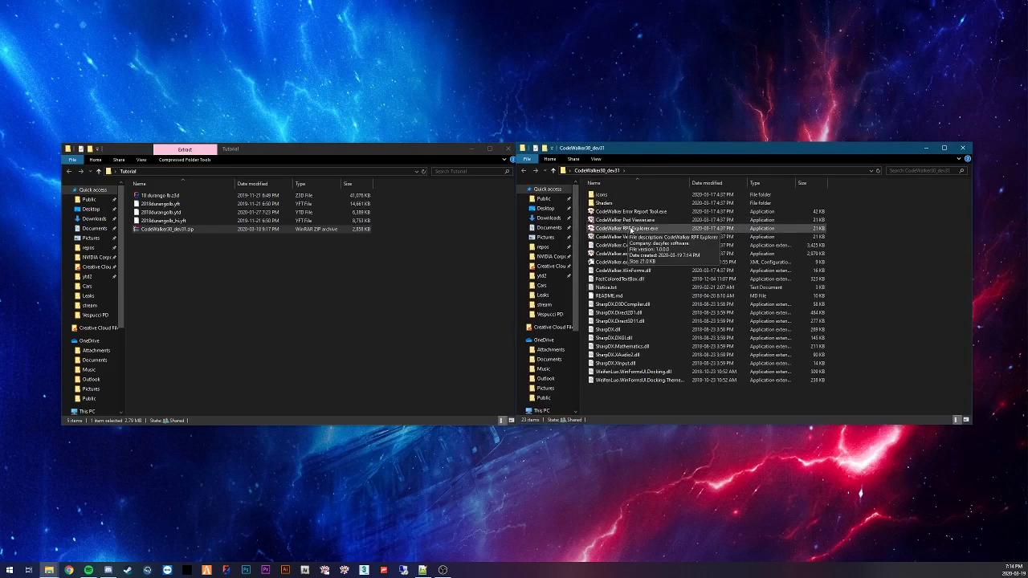
left_click(632, 231)
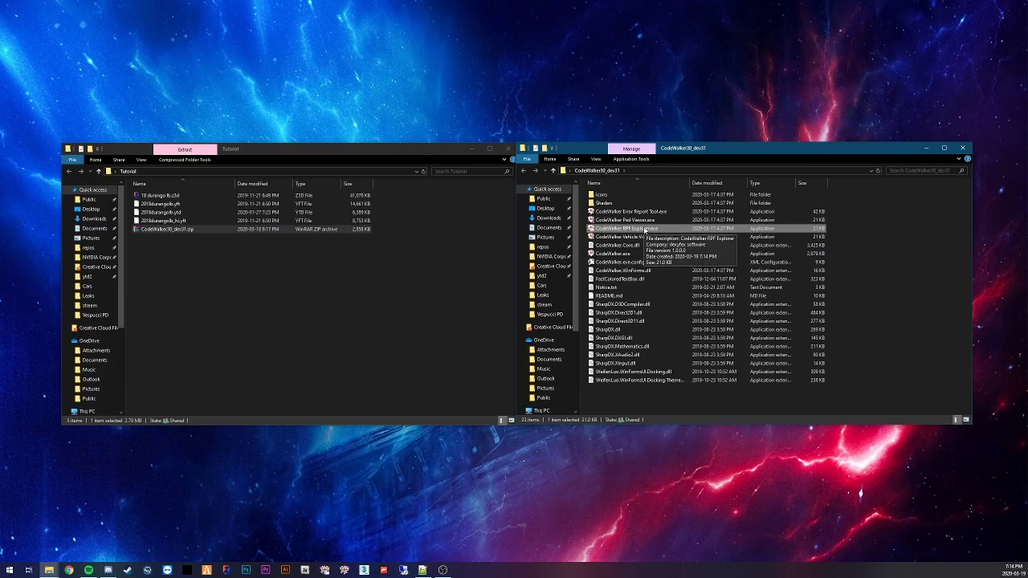
left_click(930, 243)
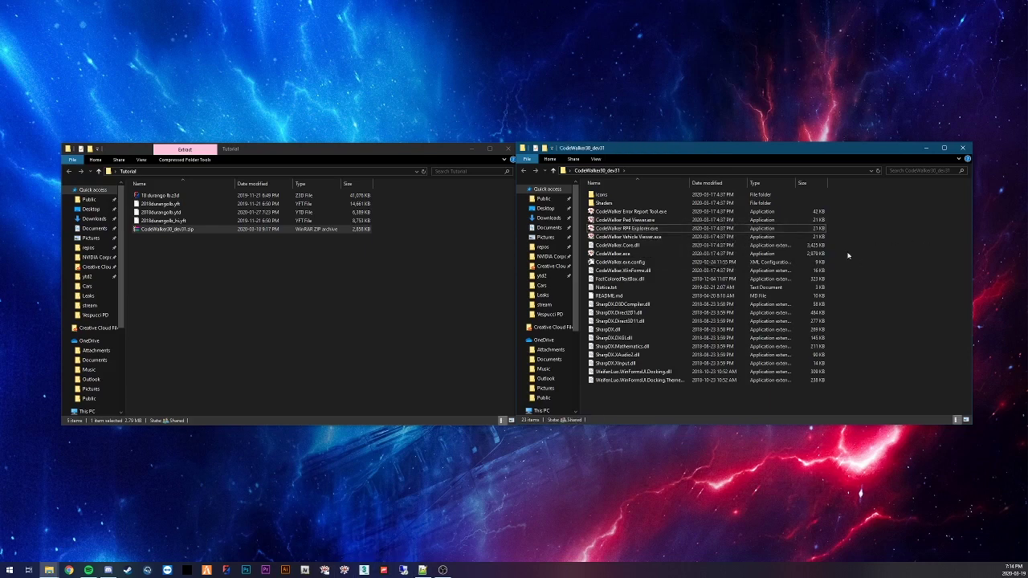
double_click(654, 231)
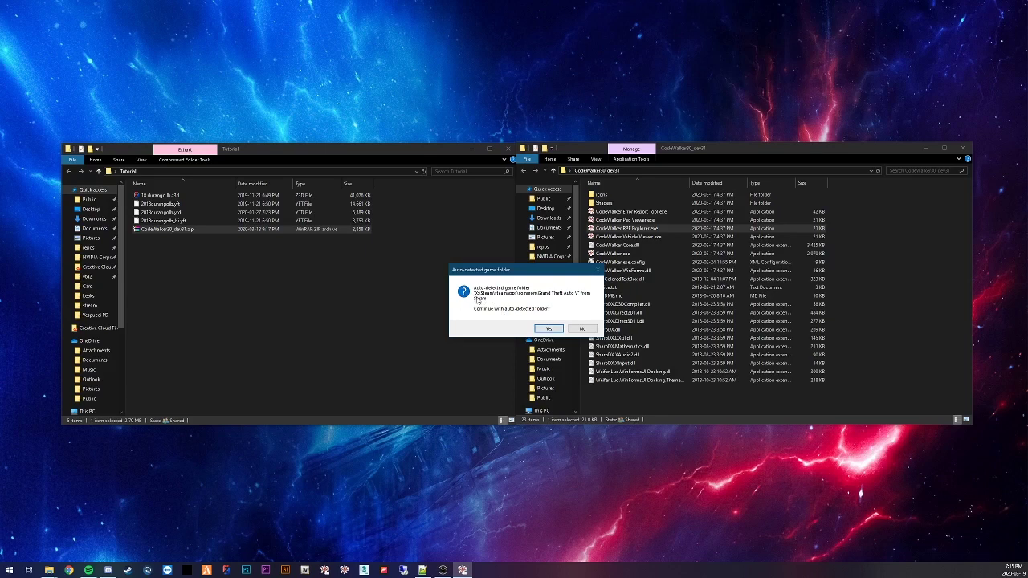
- Accept the auto-detected Steam Grand Theft Auto V folder as the game folder and place RPF Explorer over the two folder windows
left_click(549, 330)
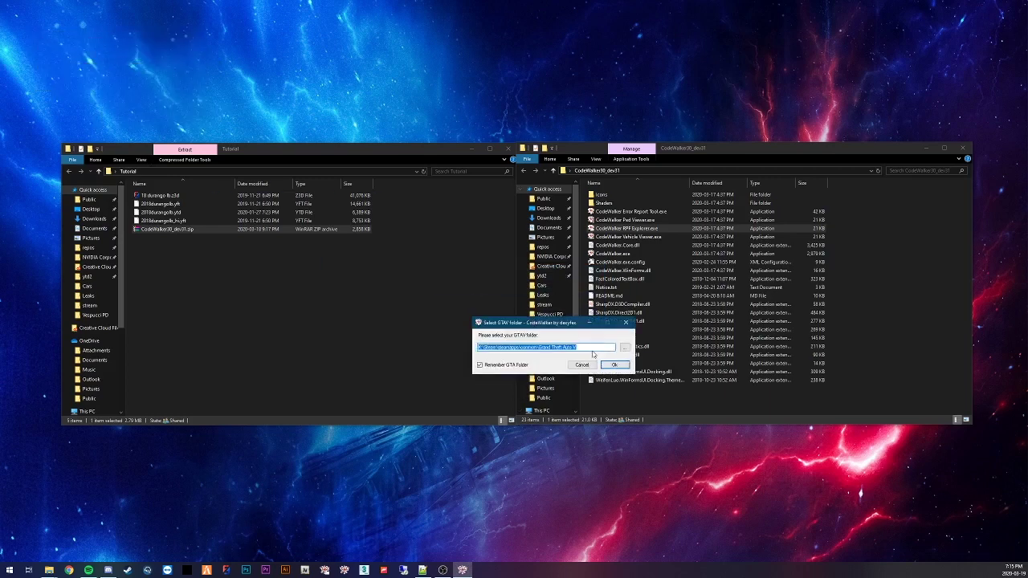
left_click(616, 365)
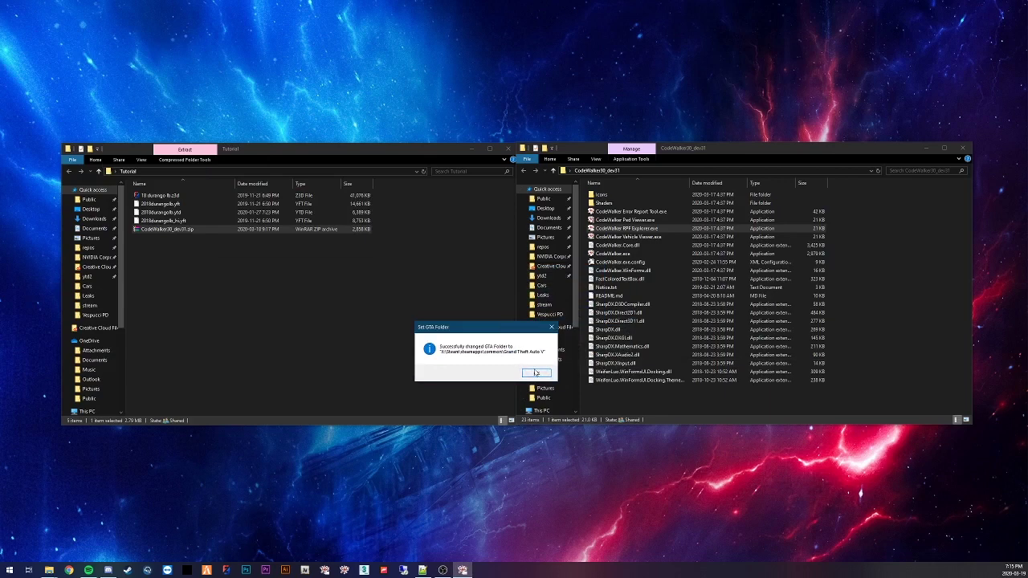
left_click(536, 372)
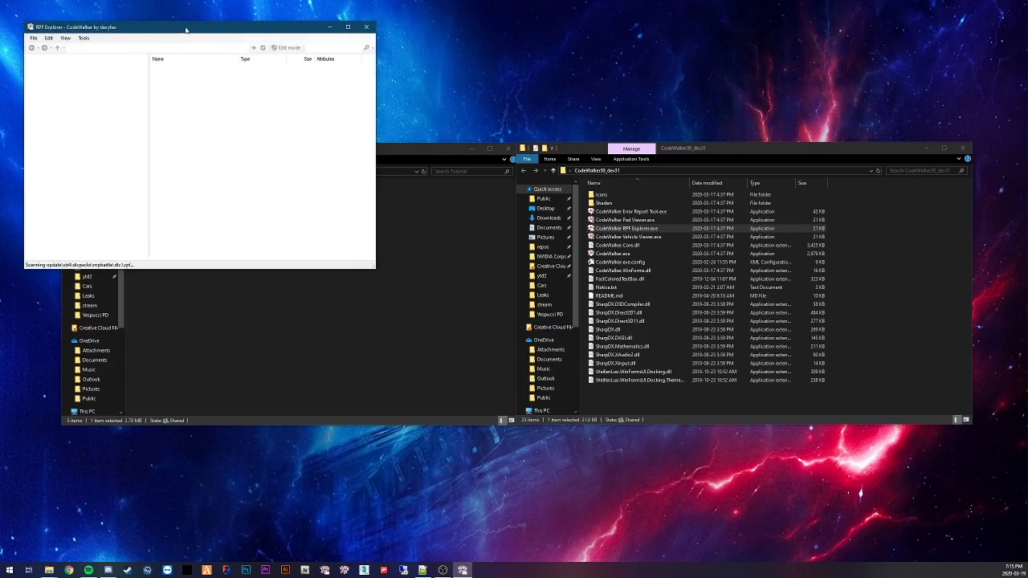
left_click_drag(187, 30, 485, 166)
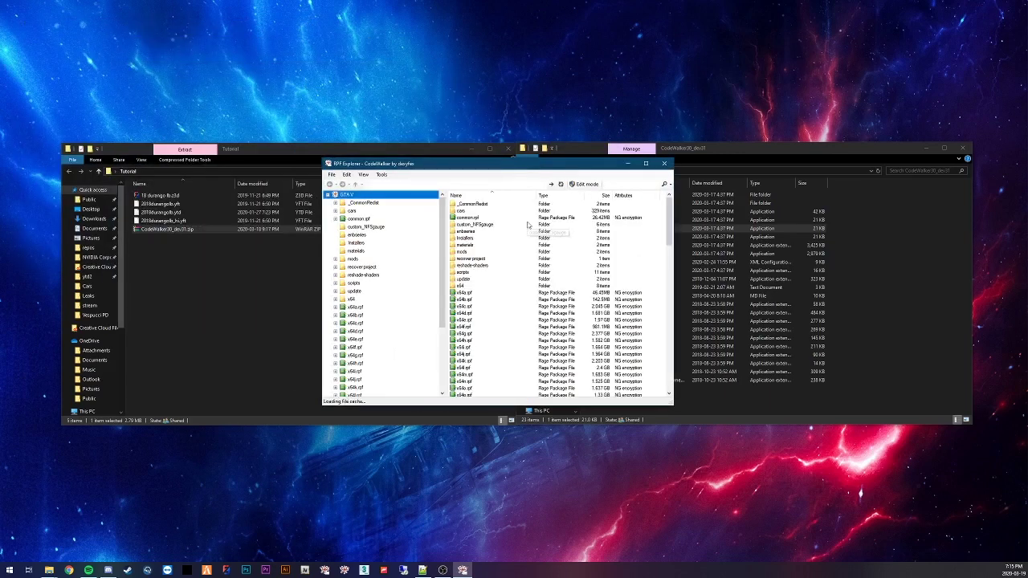
- Turn on edit mode in RPF Explorer and accept automatic saving of changes
right_click(480, 259)
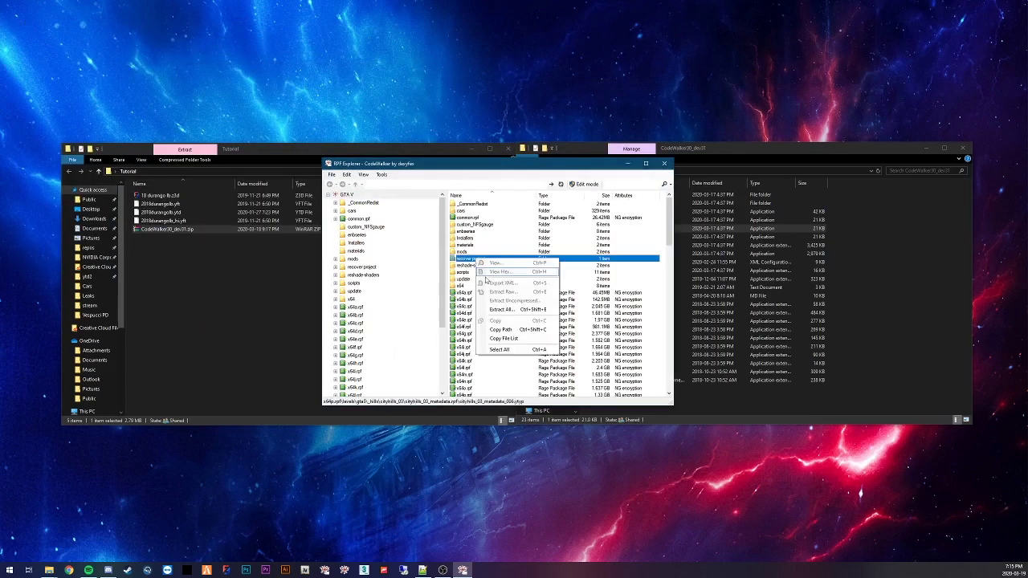
left_click(574, 169)
left_click(585, 184)
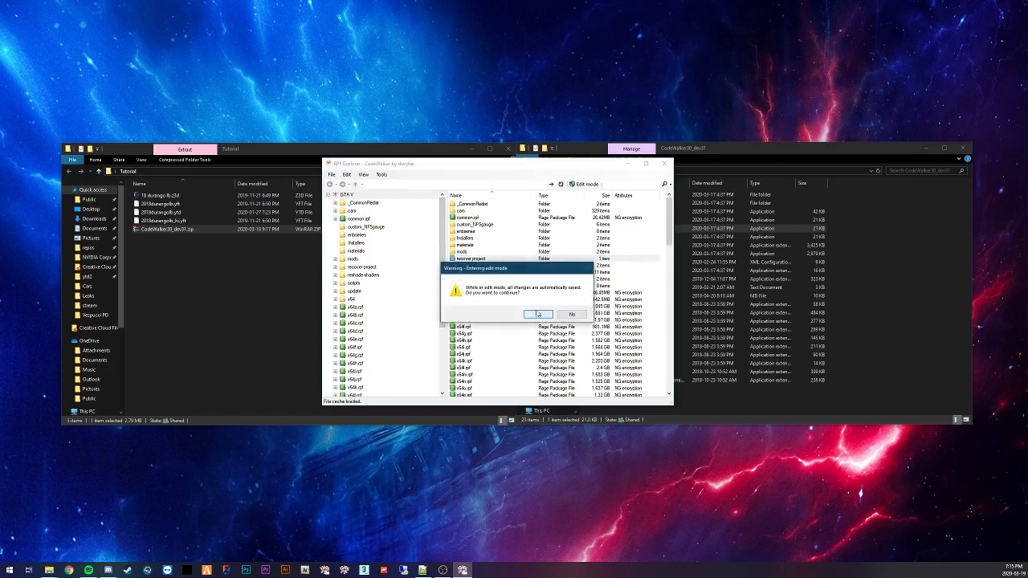
left_click(532, 315)
- Try to delete the "recover project" folder from the GTA V root
right_click(488, 274)
left_click(522, 390)
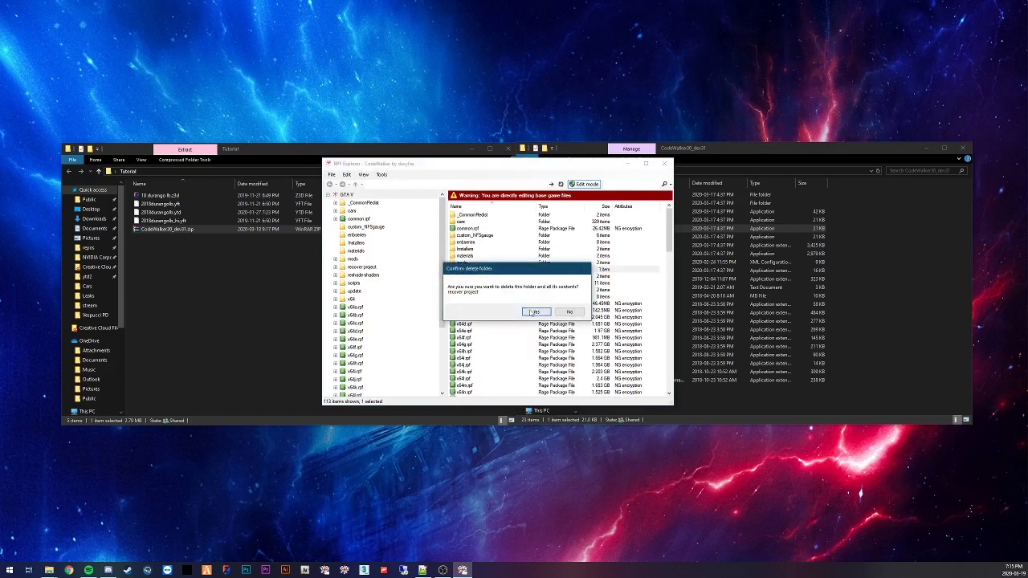
left_click(537, 312)
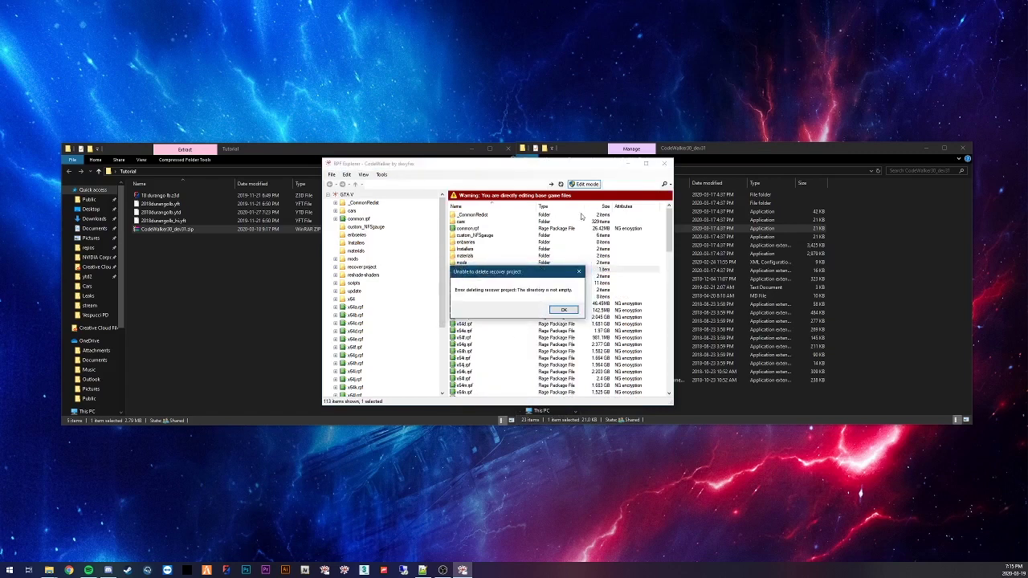
left_click(564, 312)
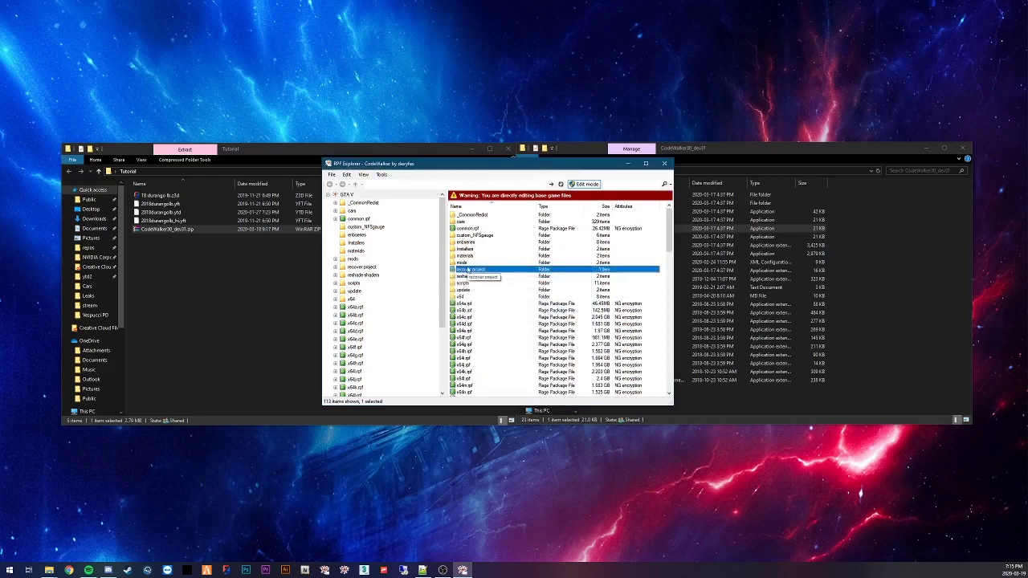
- Delete the "whatever you want.rpf" archive inside the "recover project" folder
double_click(473, 270)
left_click(476, 219)
right_click(476, 218)
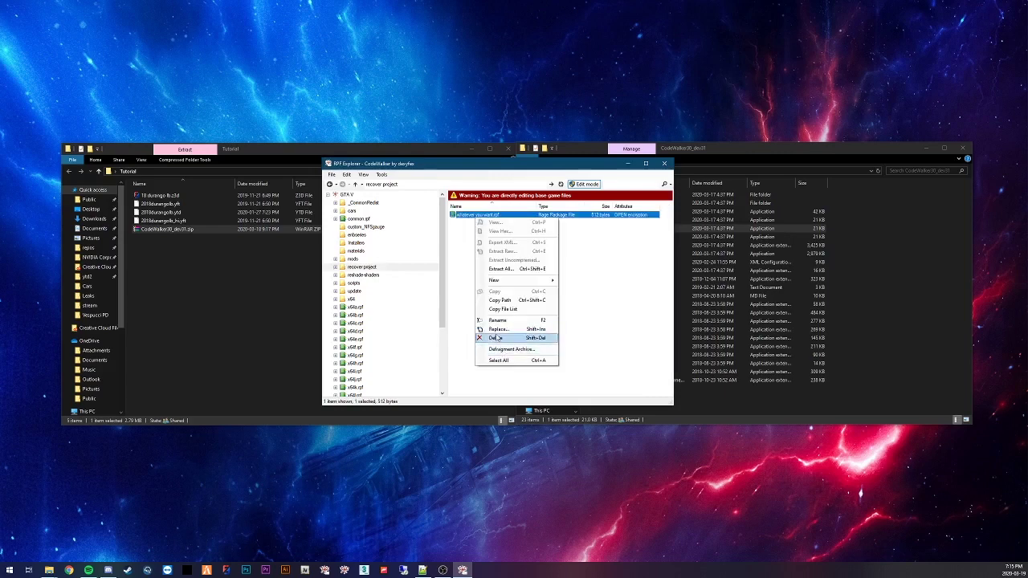
left_click(498, 341)
left_click(519, 309)
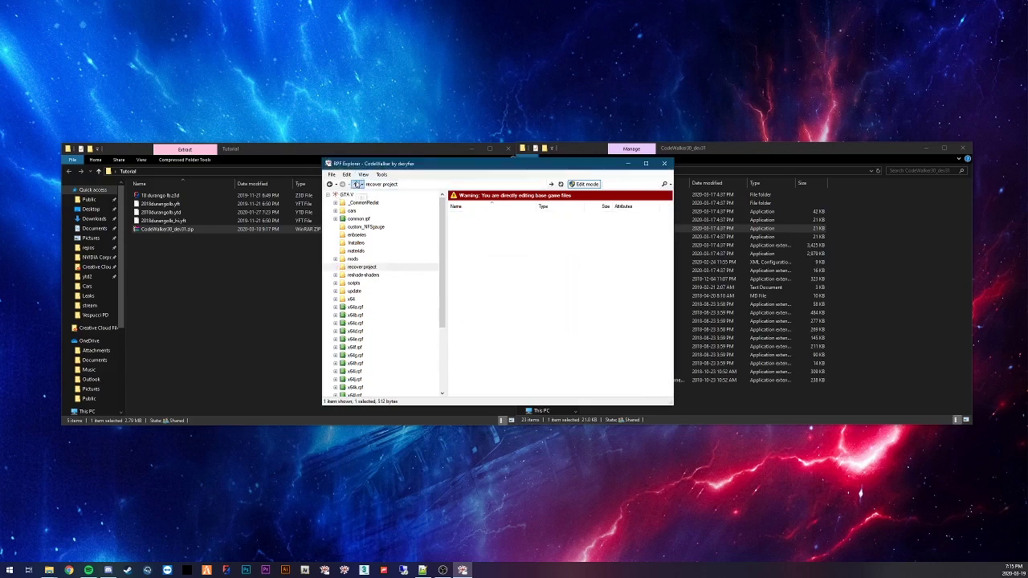
- Return to the GTA V root and delete the emptied "recover project" folder
left_click(355, 184)
left_click(468, 270)
right_click(468, 270)
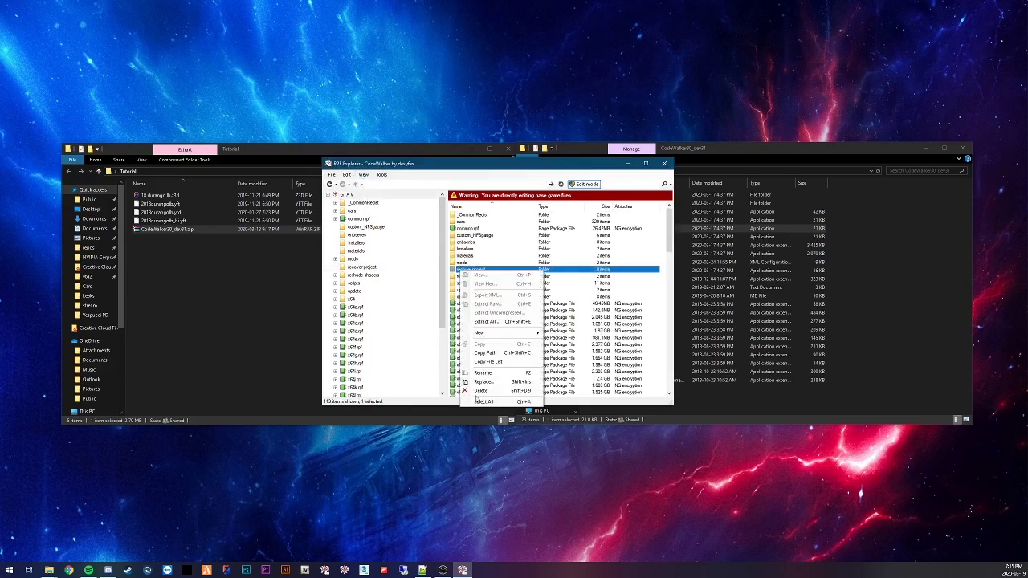
left_click(482, 389)
left_click(536, 303)
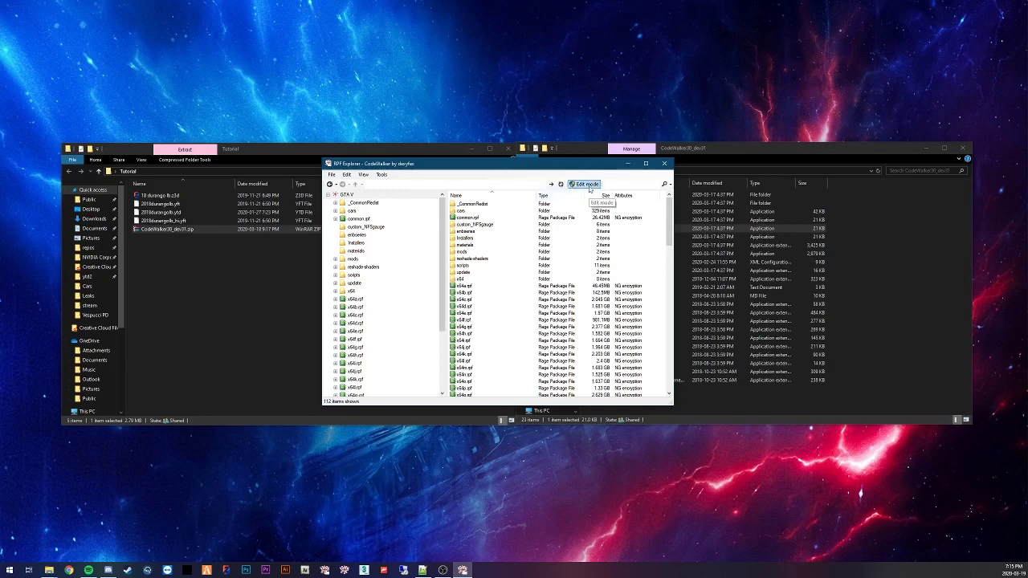
- With edit mode turned on again, create a folder named "GTA5 Recover Corrupt Project" in the GTA V root and open it
left_click(588, 184)
left_click(538, 314)
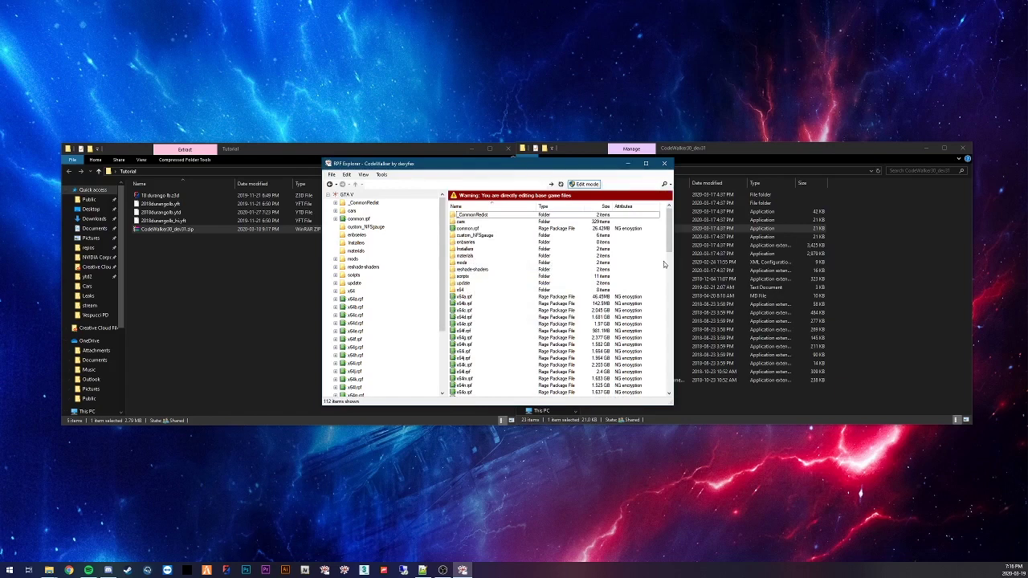
right_click(664, 264)
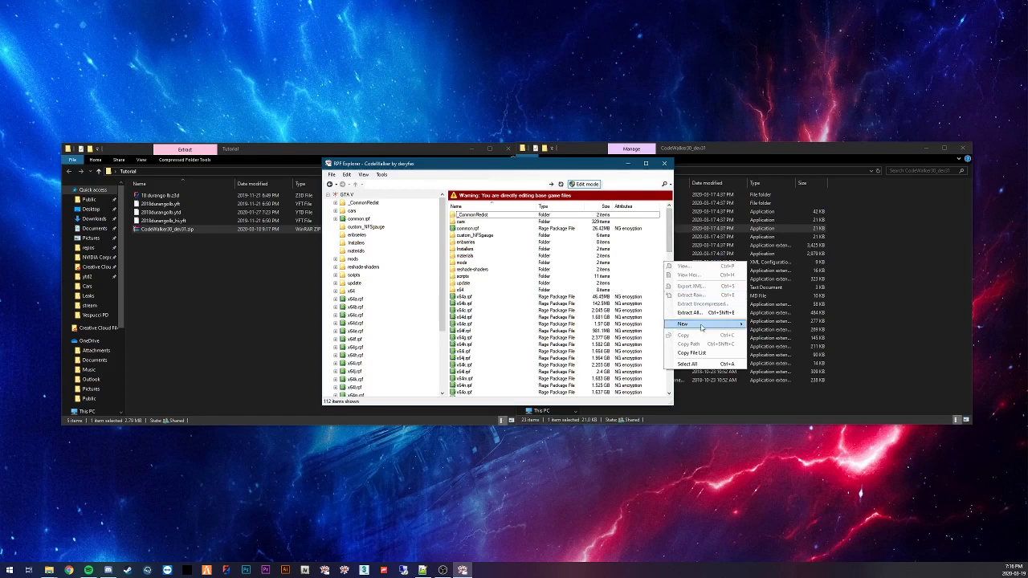
mouse_move(703, 325)
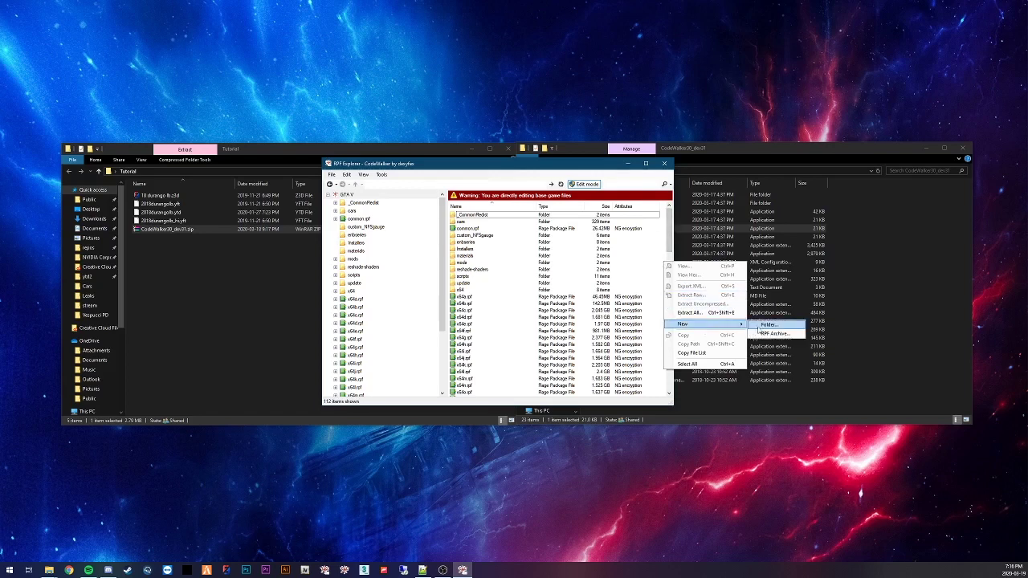
left_click(767, 325)
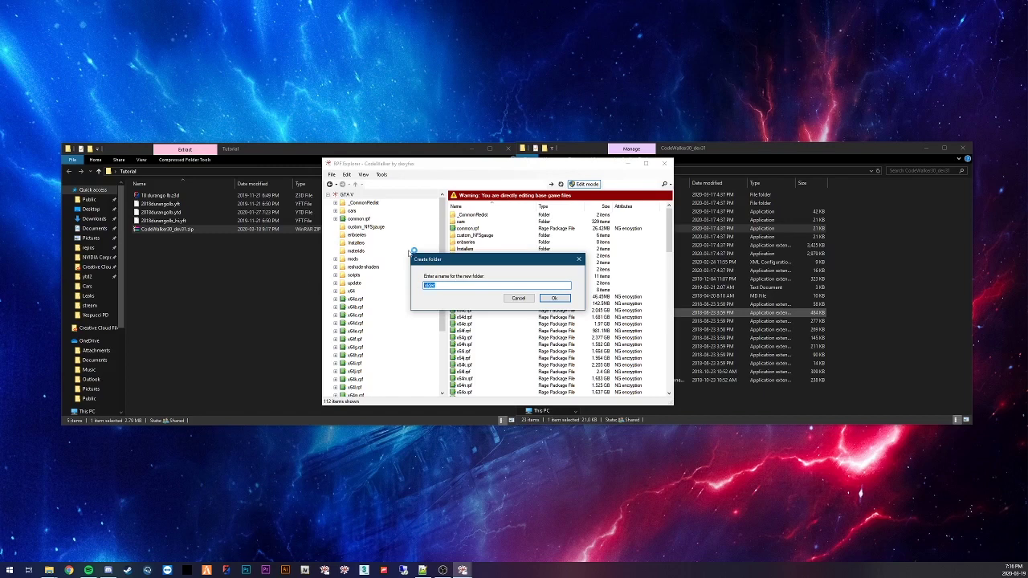
type("GTA5 Recover Corrupt Project")
left_click(554, 298)
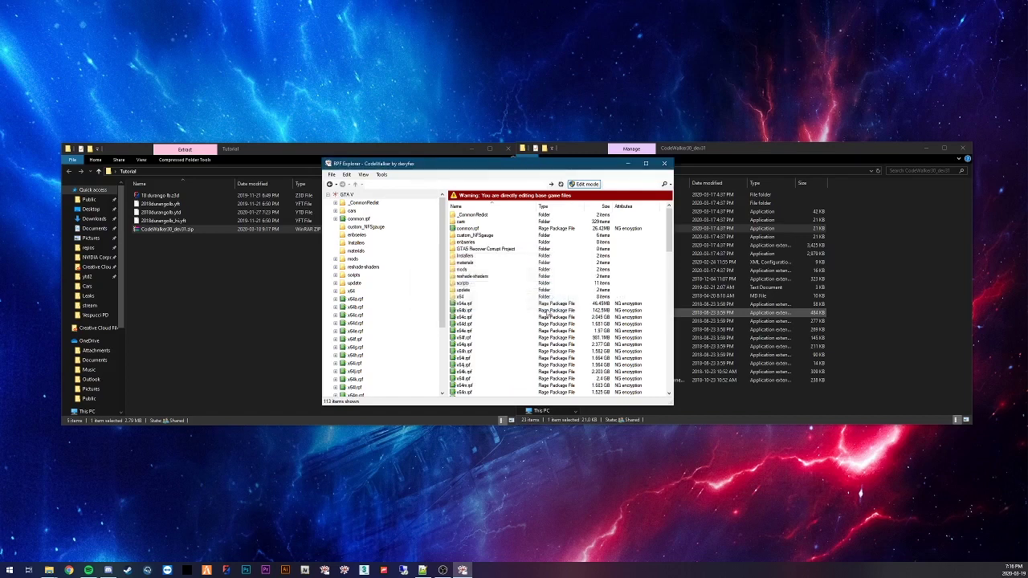
double_click(505, 250)
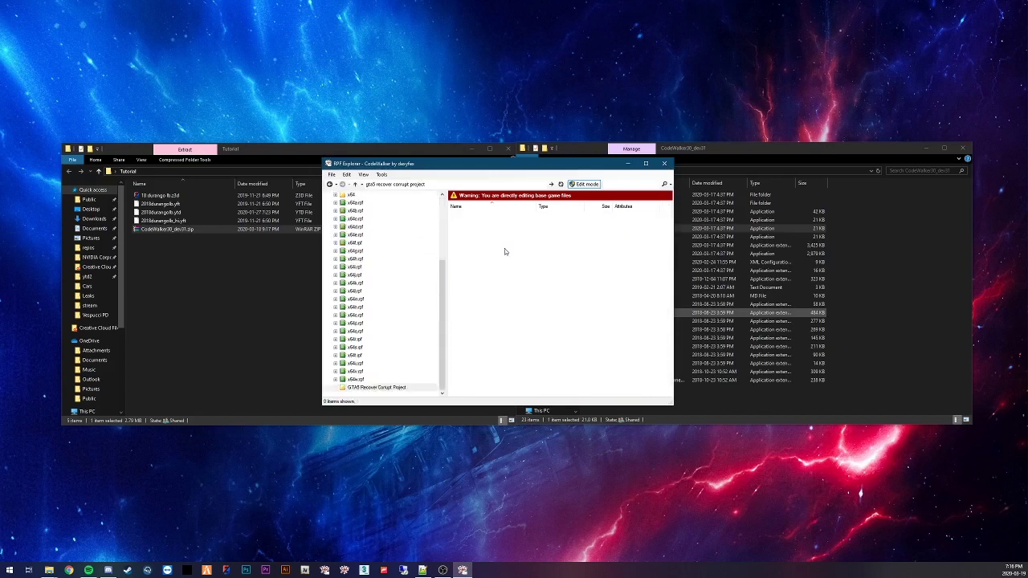
- Create an RPF archive named "something" in the GTA5 Recover Corrupt Project folder and open it
right_click(505, 249)
mouse_move(555, 311)
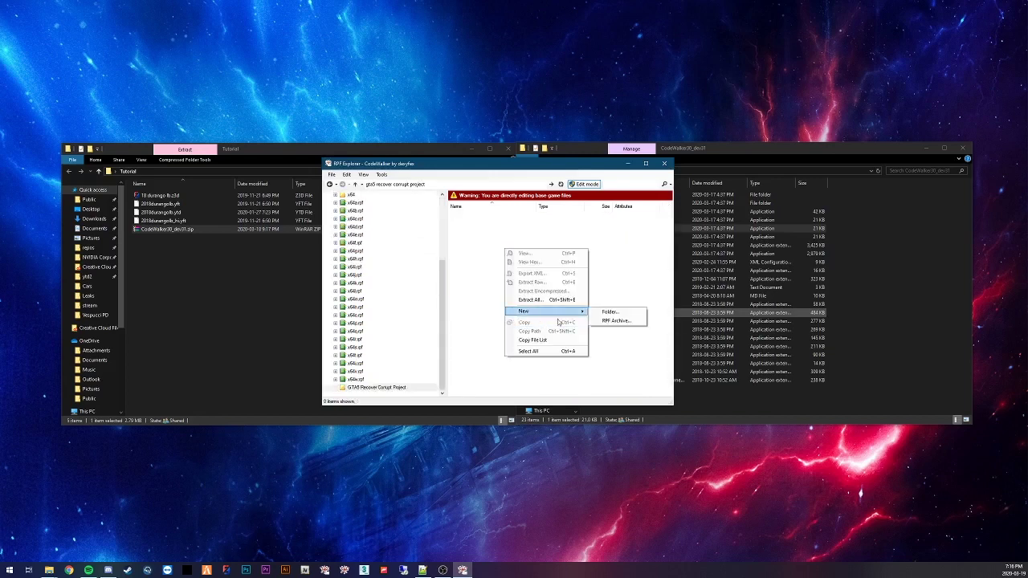
left_click(616, 321)
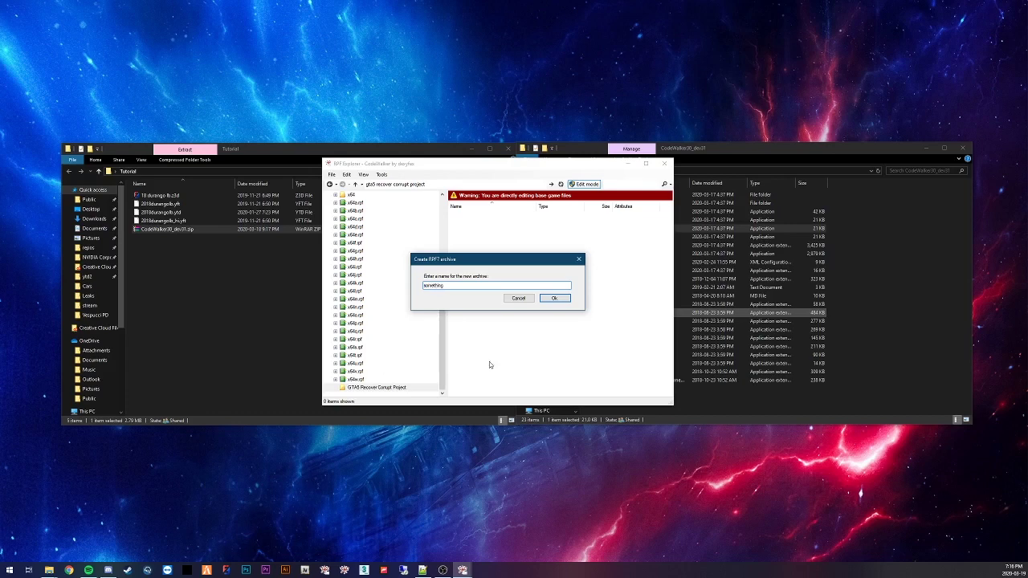
left_click(555, 298)
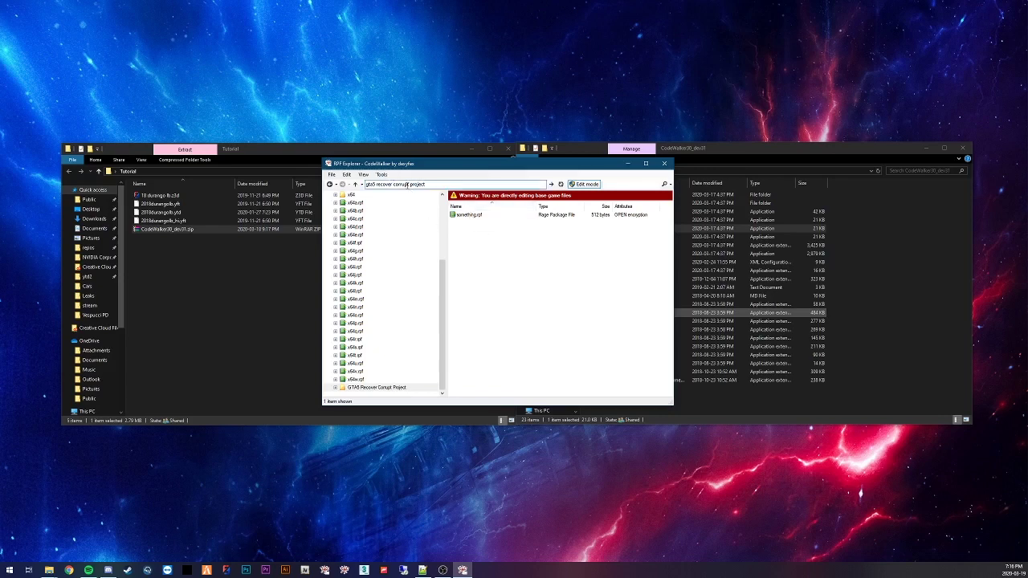
double_click(480, 215)
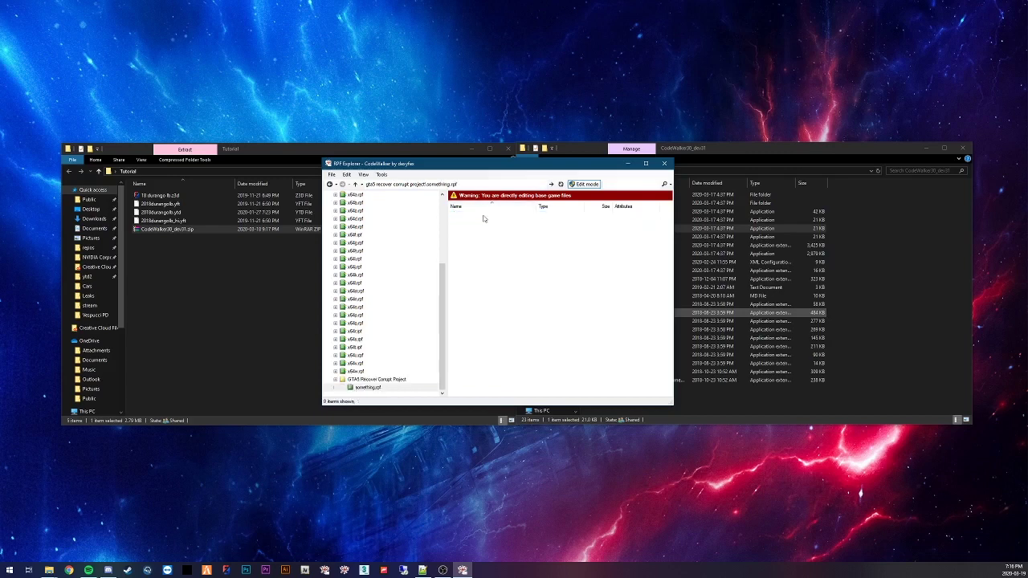
- Switch to ZModeler and examine the contents of the 18 durango lb.z3d project in the 3D view
left_click(158, 196)
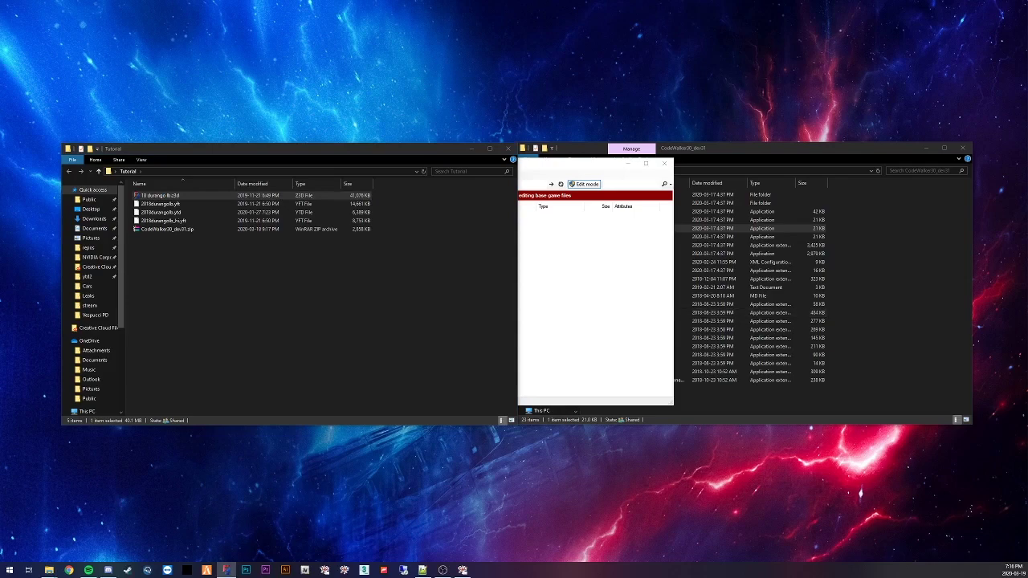
left_click(226, 571)
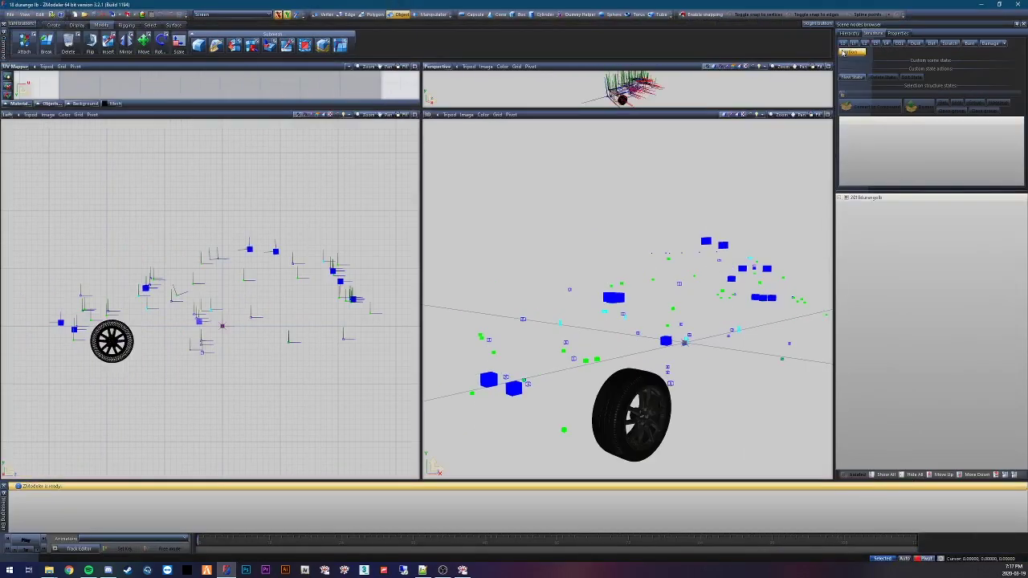
scroll(725, 377, "up", 3)
scroll(725, 376, "down", 3)
mouse_move(688, 381)
middle_mouse_down()
mouse_move(705, 394)
mouse_move(697, 392)
middle_mouse_up()
scroll(779, 366, "up", 3)
middle_click_drag(779, 365, 707, 338)
scroll(738, 369, "down", 3)
scroll(740, 369, "down", 2)
scroll(687, 363, "up", 2)
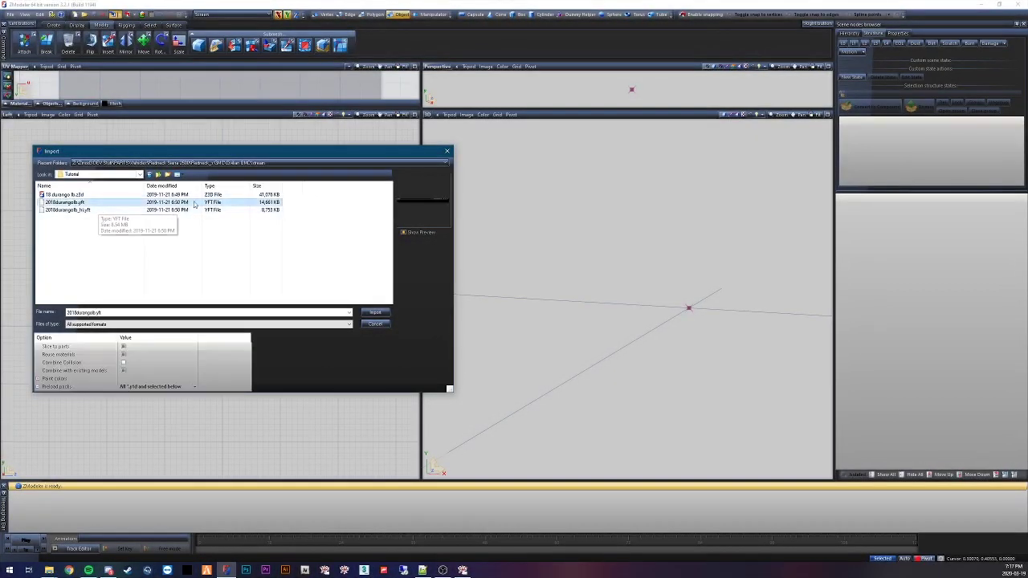
- Try to import 2018durangolb.yft and 2018durangolb_hi.yft from the Tutorial folder into an empty ZModeler scene, and minimize ZModeler
double_click(173, 206)
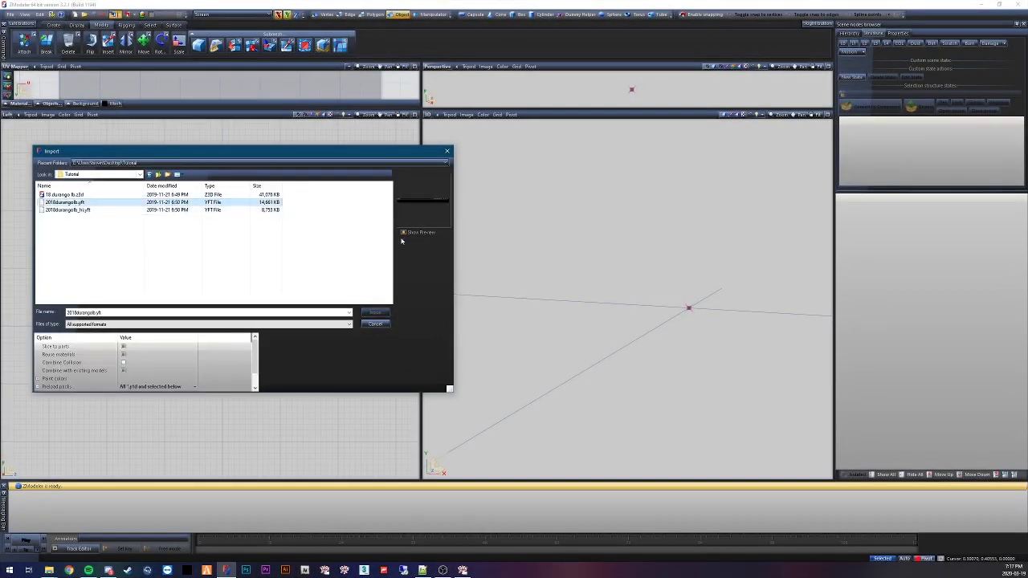
left_click(248, 211)
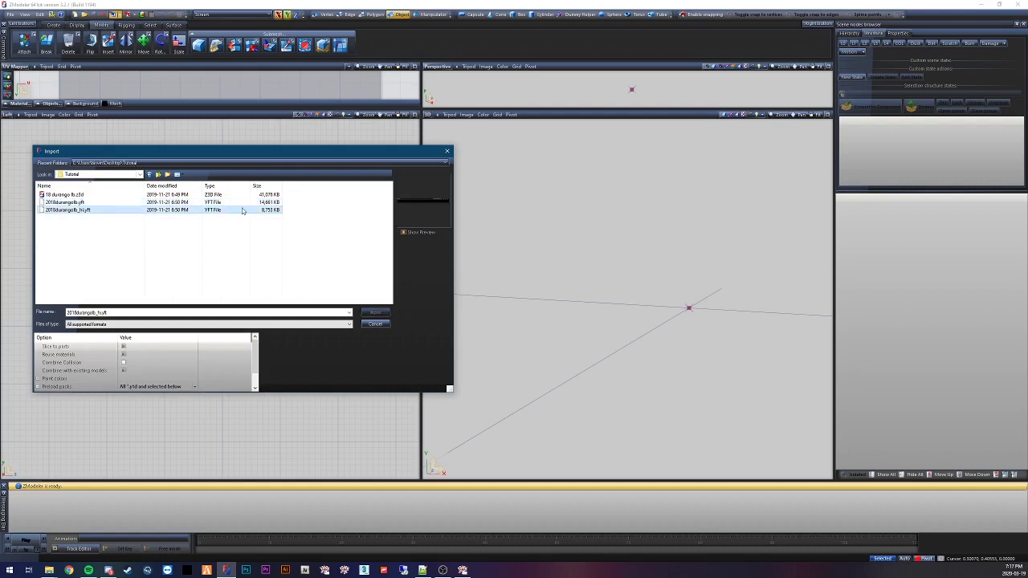
left_click(236, 205)
left_click(241, 209)
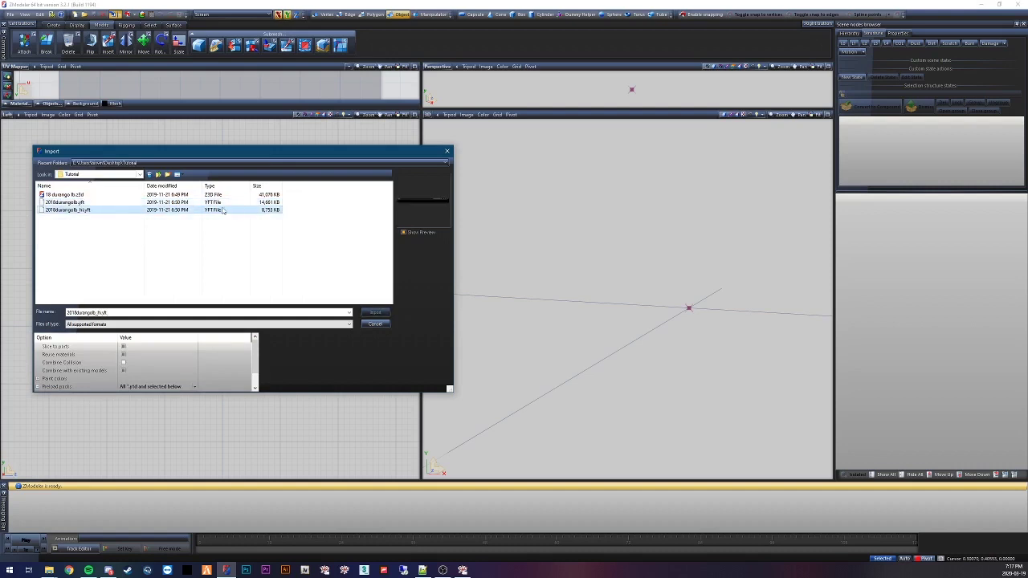
left_click(105, 209)
left_click(447, 151)
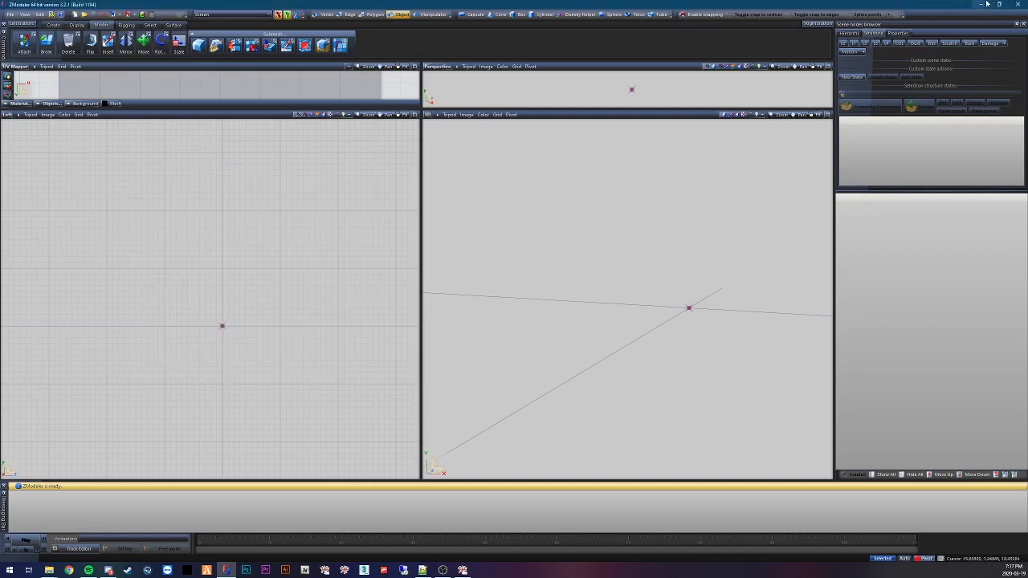
left_click(988, 5)
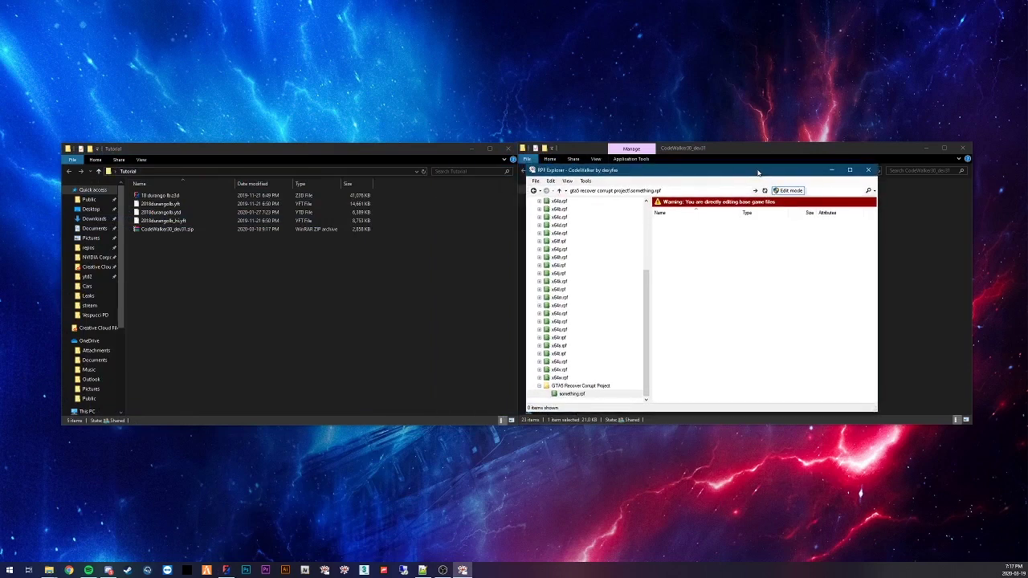
left_click(177, 204)
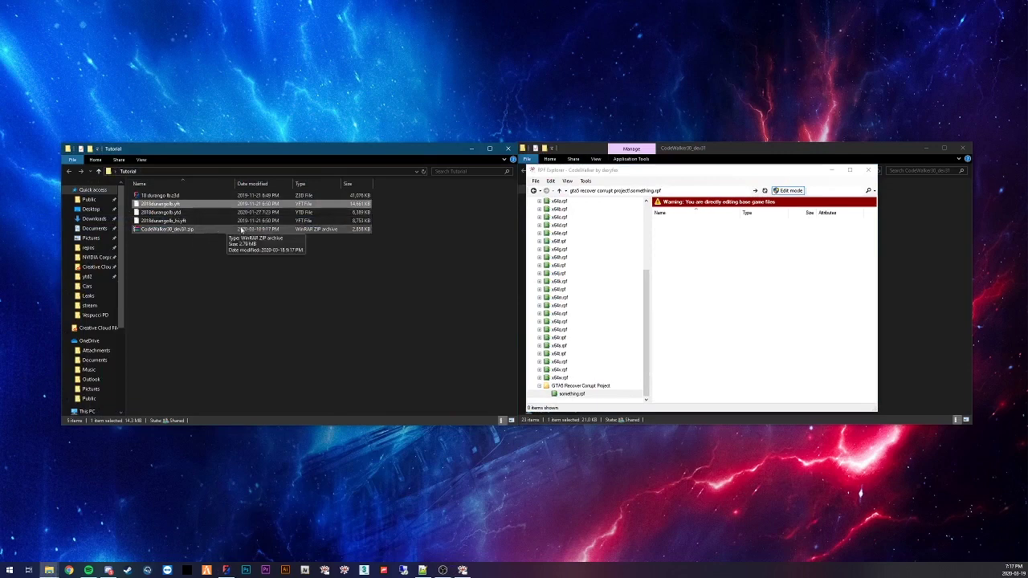
left_click(348, 269)
left_click(166, 204)
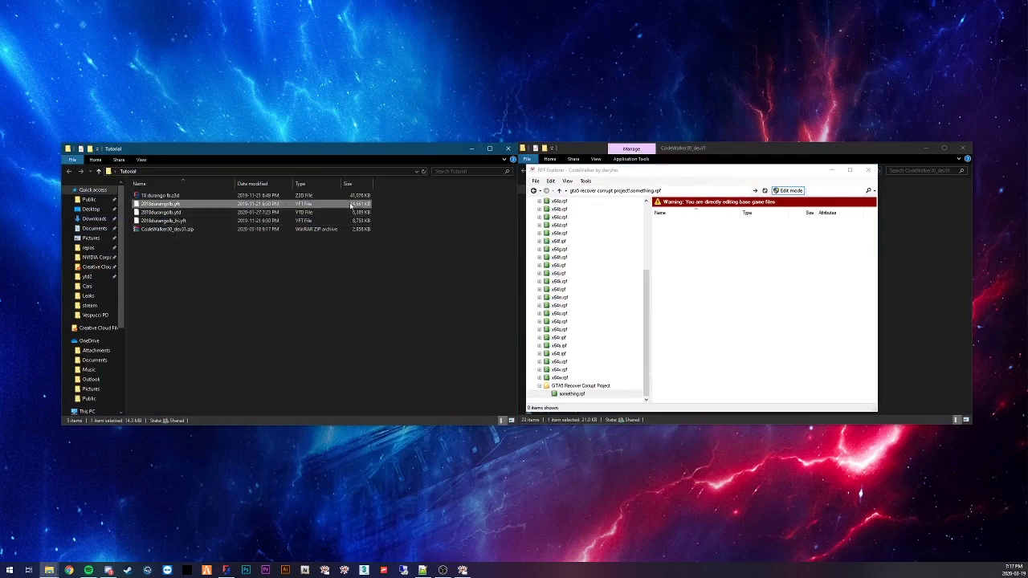
left_click(164, 212)
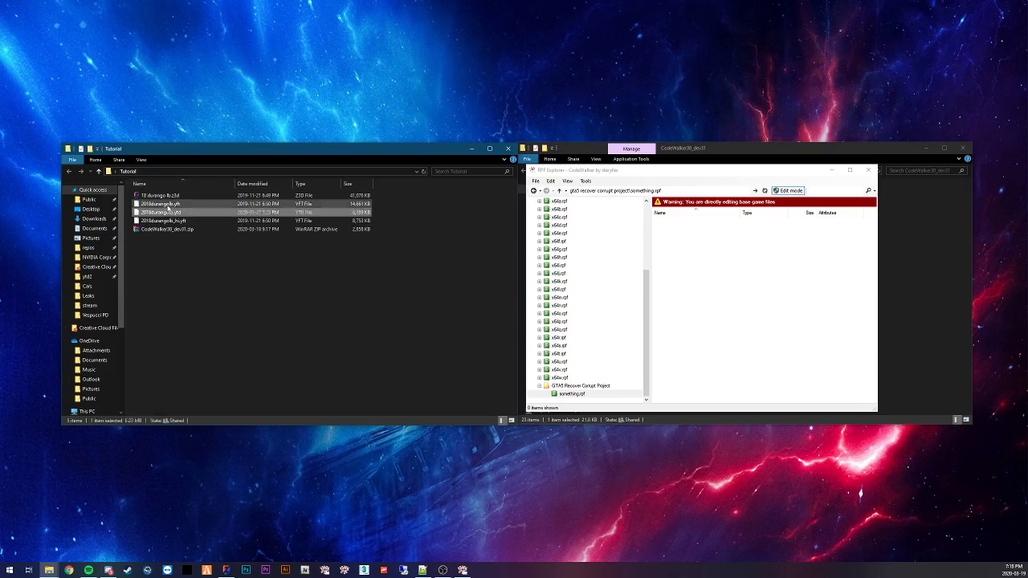
left_click(165, 203)
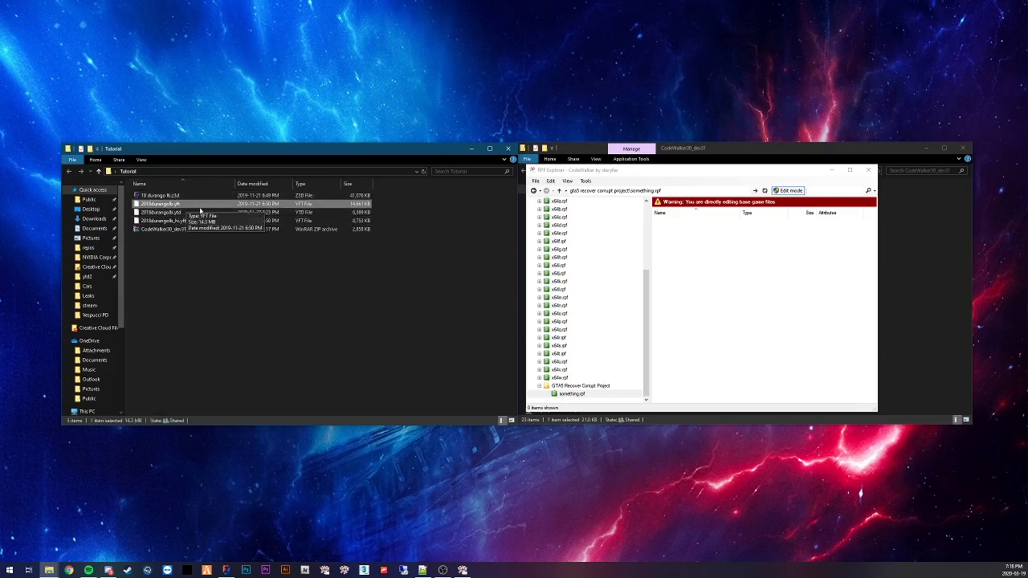
left_click(365, 277)
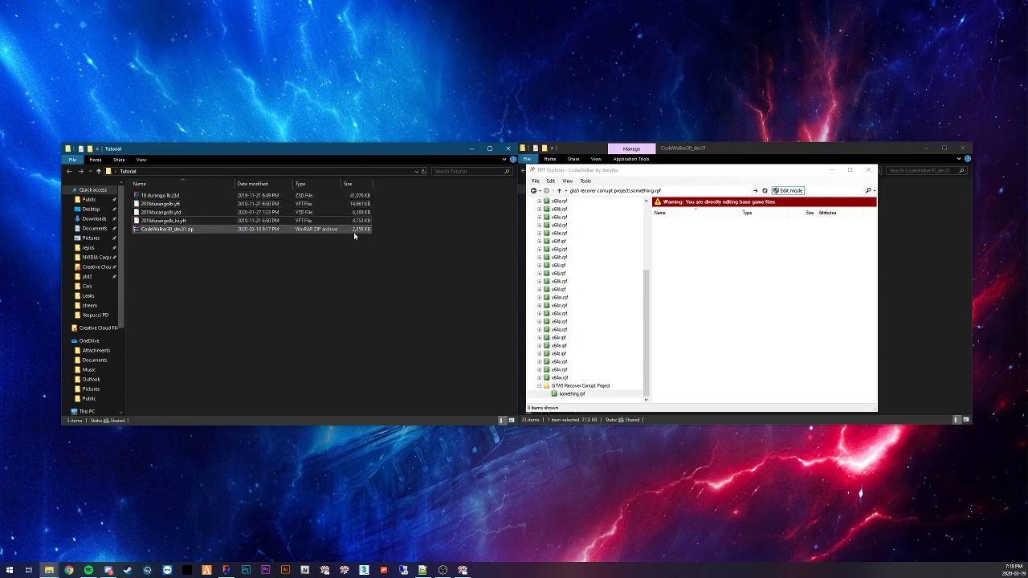
left_click(170, 206)
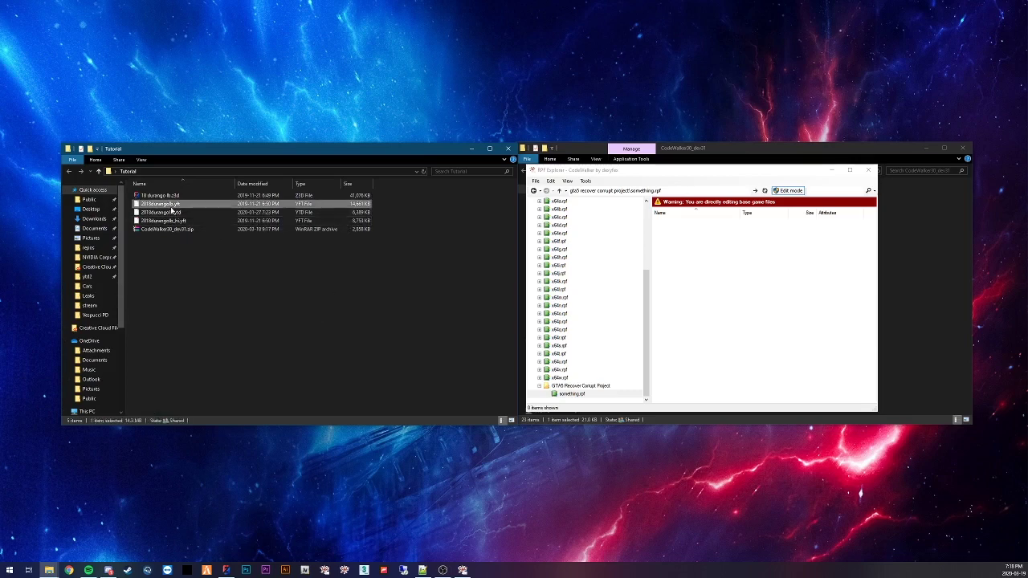
left_click(261, 321)
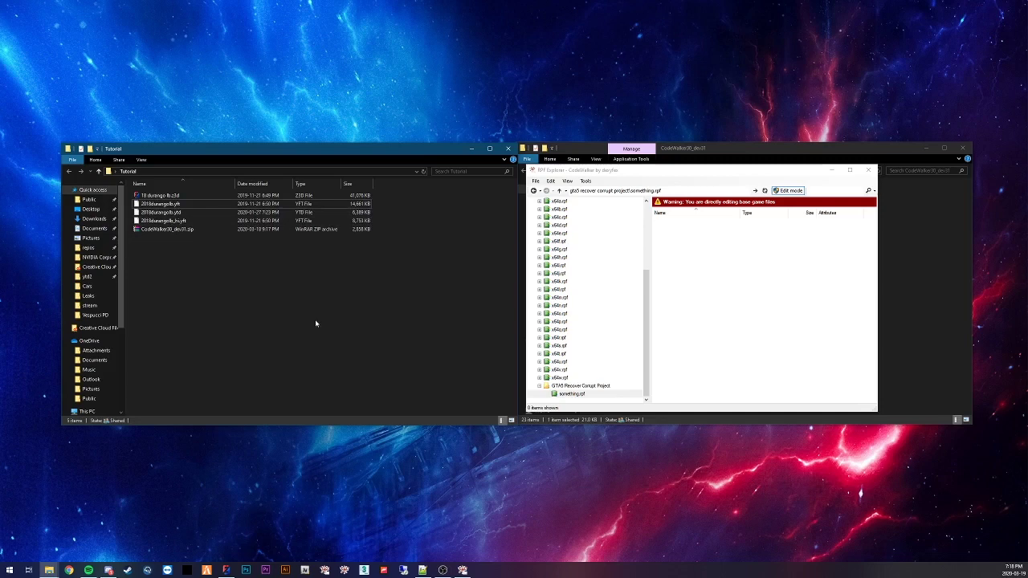
left_click(352, 225)
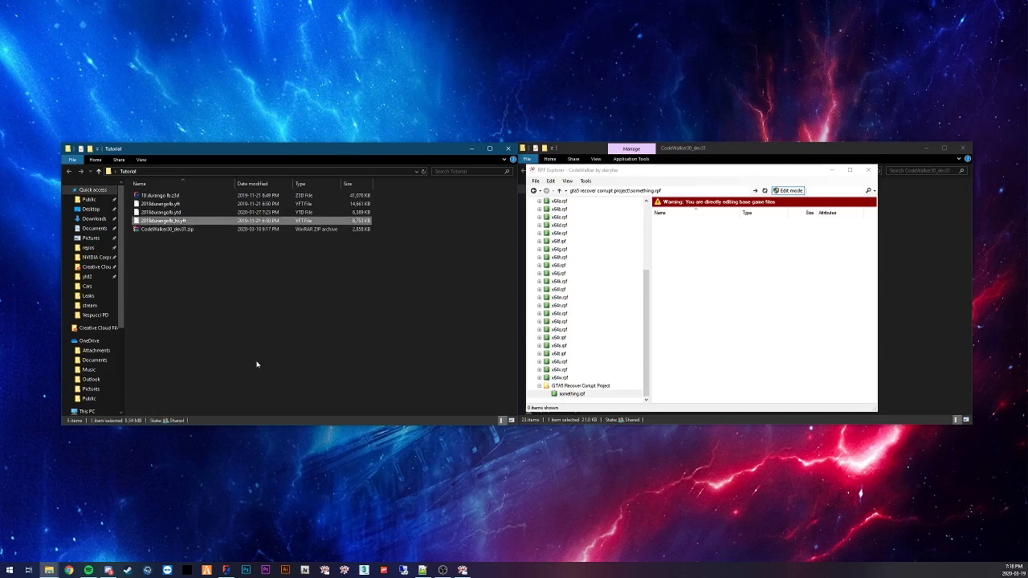
left_click(200, 203)
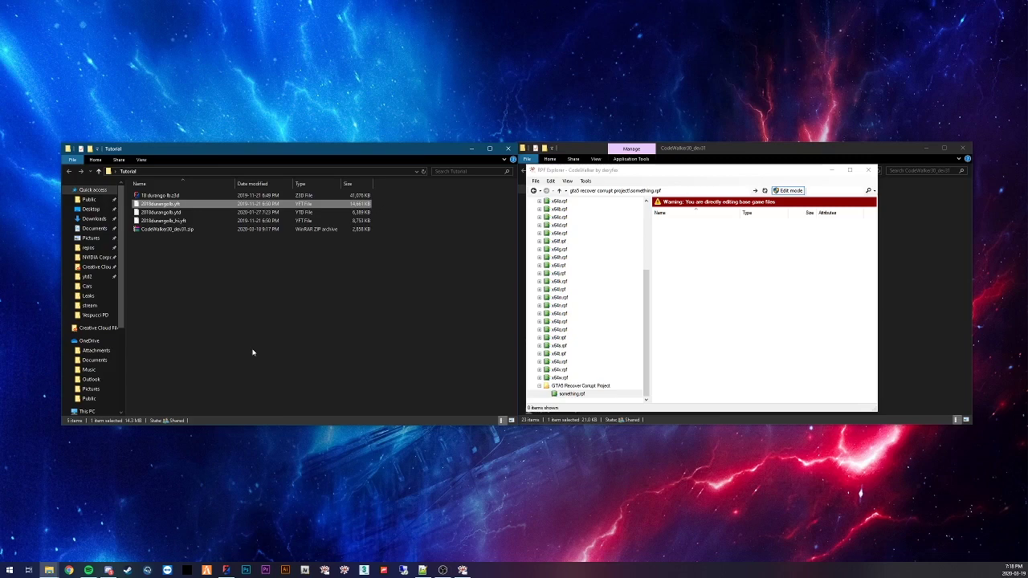
left_click(278, 289)
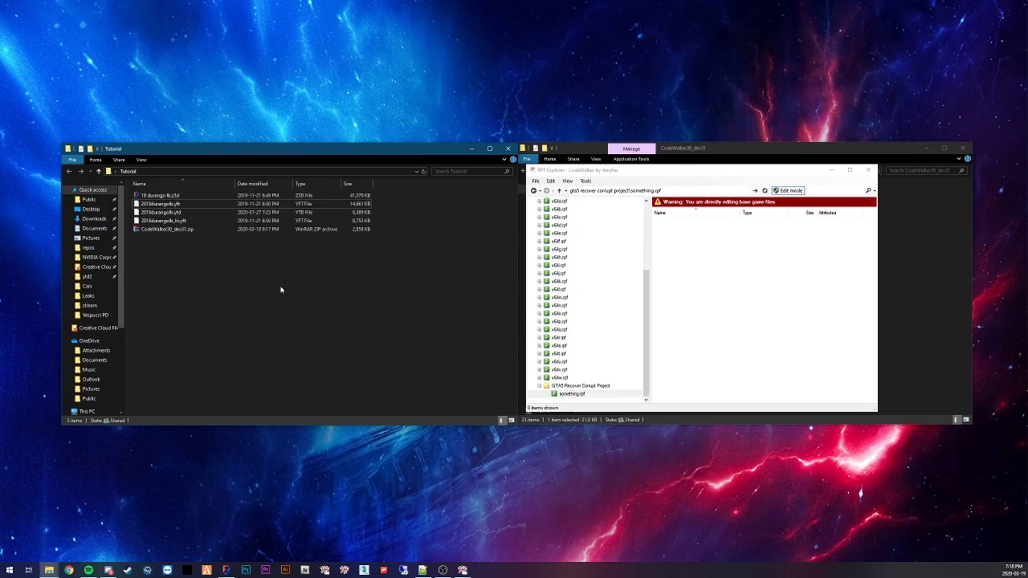
left_click(343, 205)
left_click(453, 250)
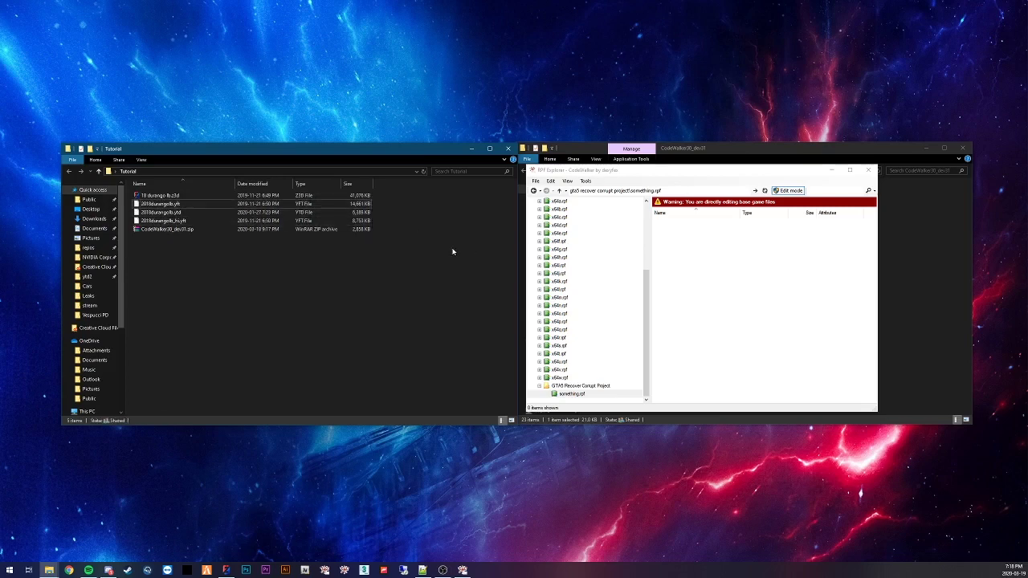
left_click(348, 220)
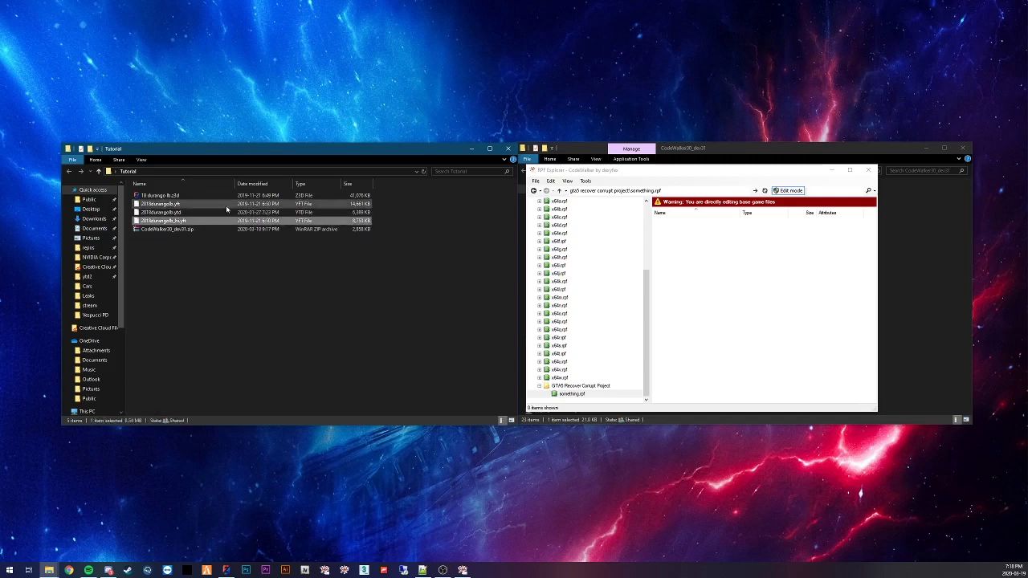
- Add 2018durangolb.yft, 2018durangolb_hi.yft and 2018durangolb.ytd from the Tutorial folder to the something.rpf archive
left_click(310, 205)
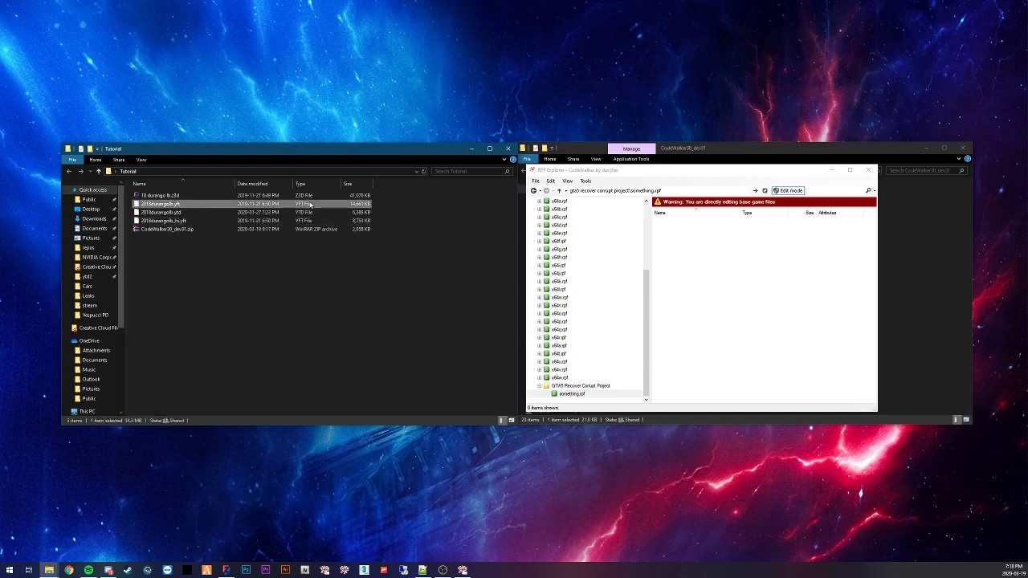
left_click_drag(341, 208, 746, 289)
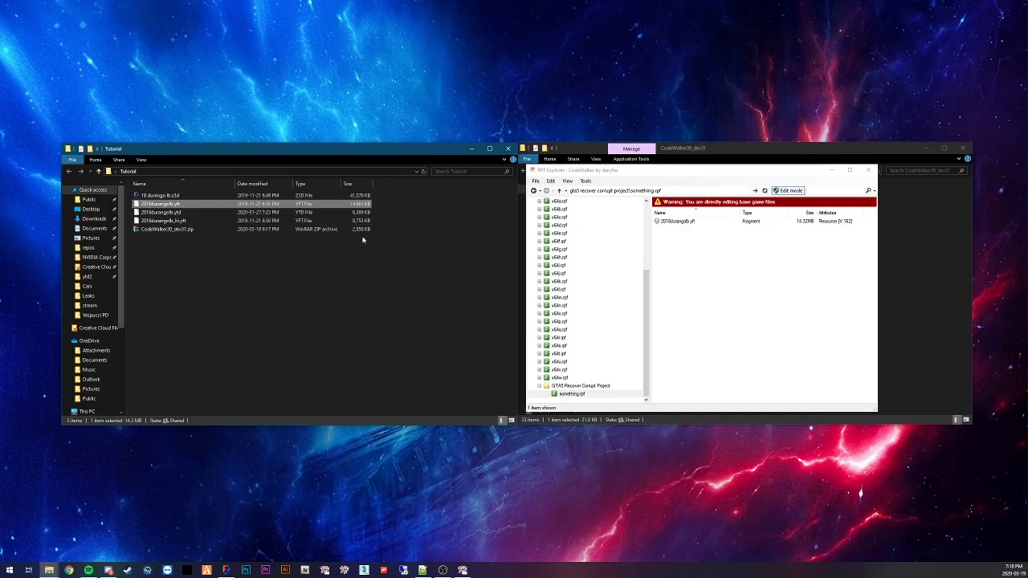
left_click_drag(294, 221, 755, 291)
left_click_drag(222, 211, 773, 280)
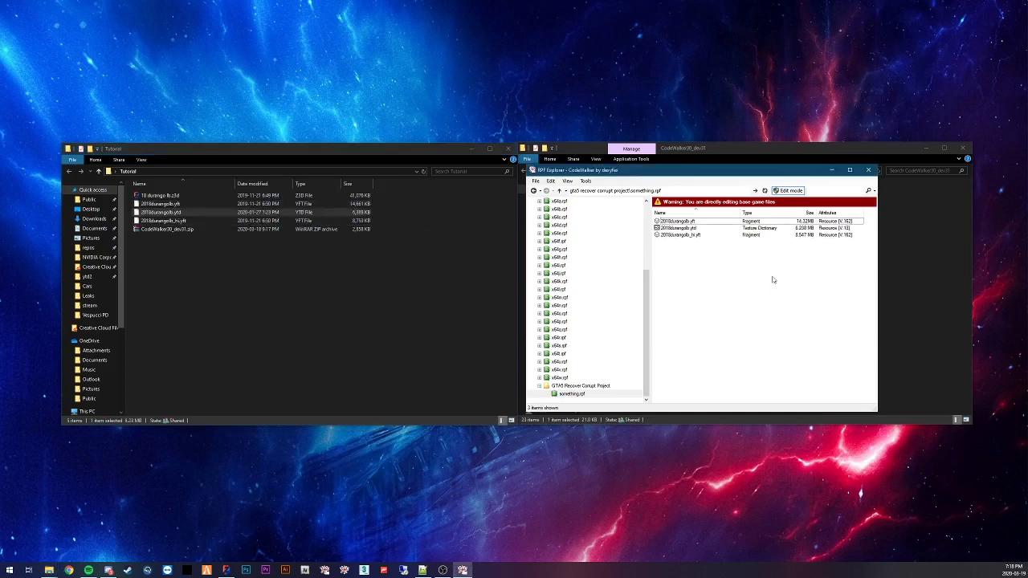
- Preview the 2018durangolb.yft model in CodeWalker's viewer, inspect it from several angles, and close the preview
double_click(685, 221)
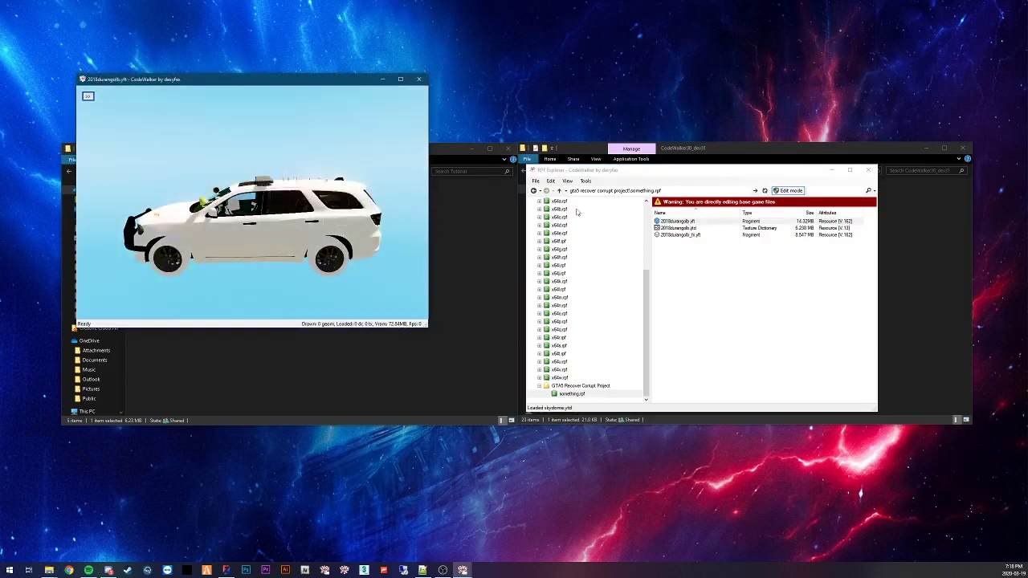
left_click_drag(279, 241, 216, 260)
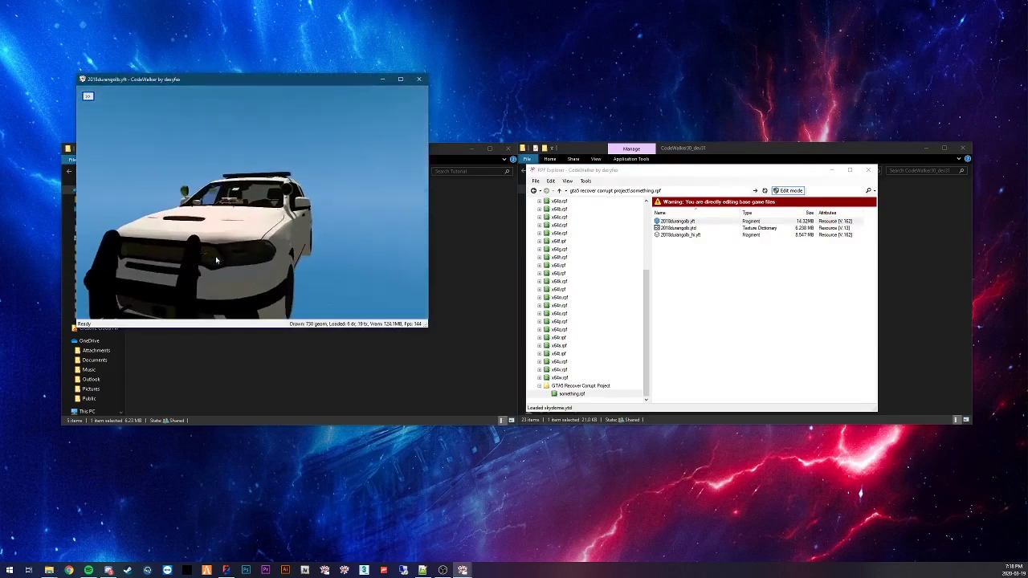
left_click_drag(216, 259, 406, 173)
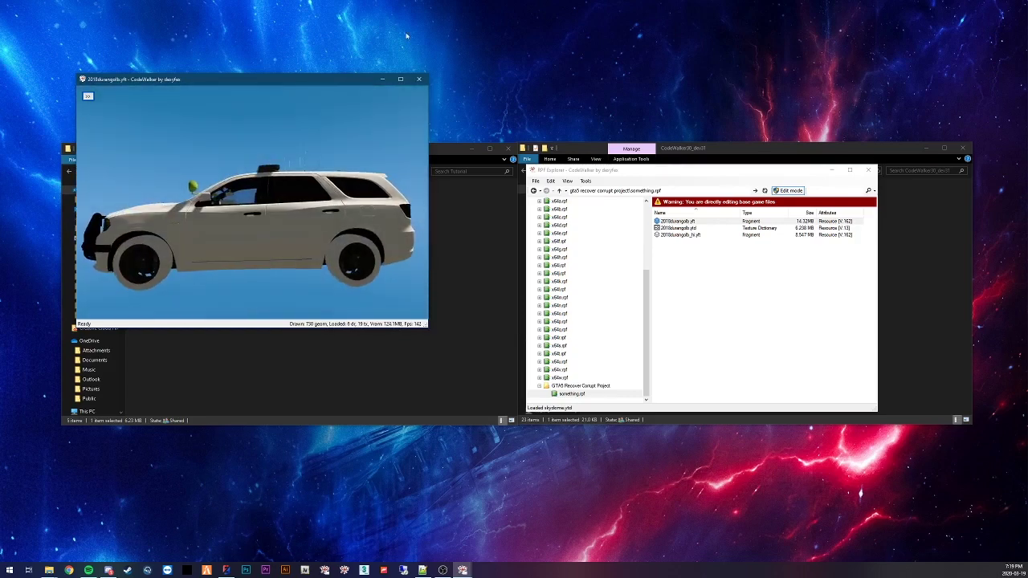
left_click(419, 78)
- Export 2018durangolb.yft from the something.rpf archive as an XML file into the Tutorial folder
left_click(739, 314)
left_click(690, 221)
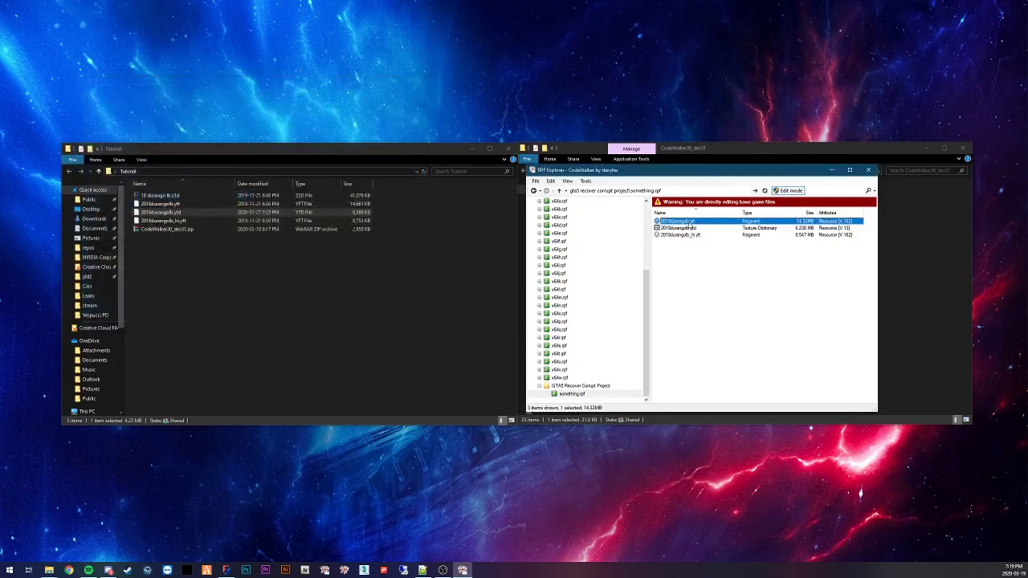
right_click(689, 222)
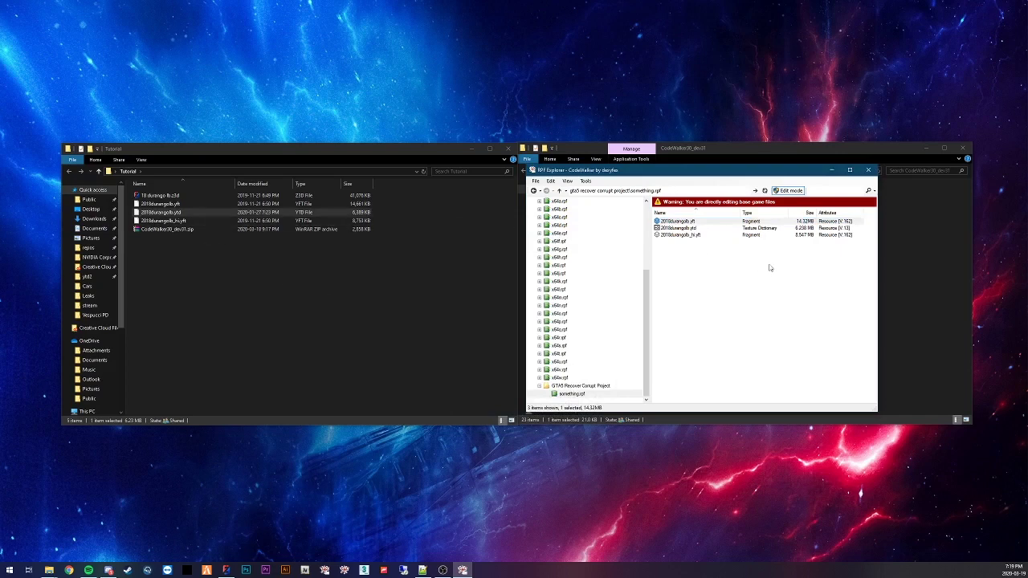
left_click(382, 268)
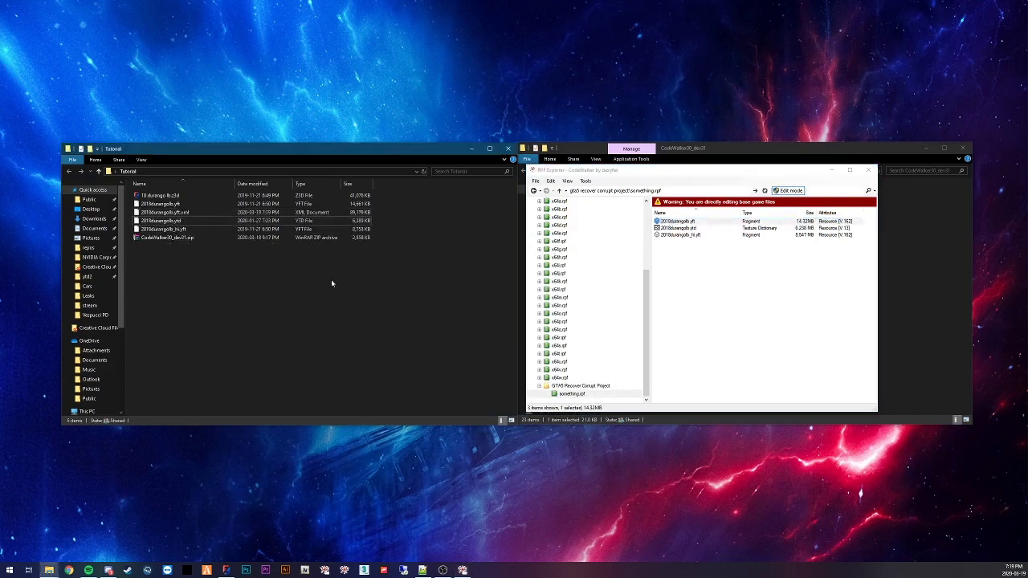
left_click(181, 213)
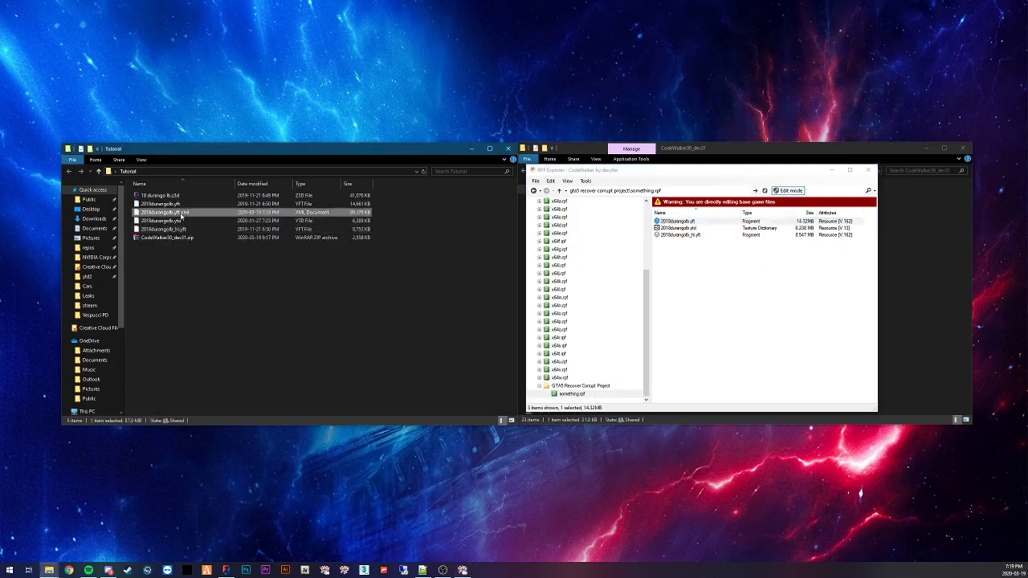
left_click(318, 287)
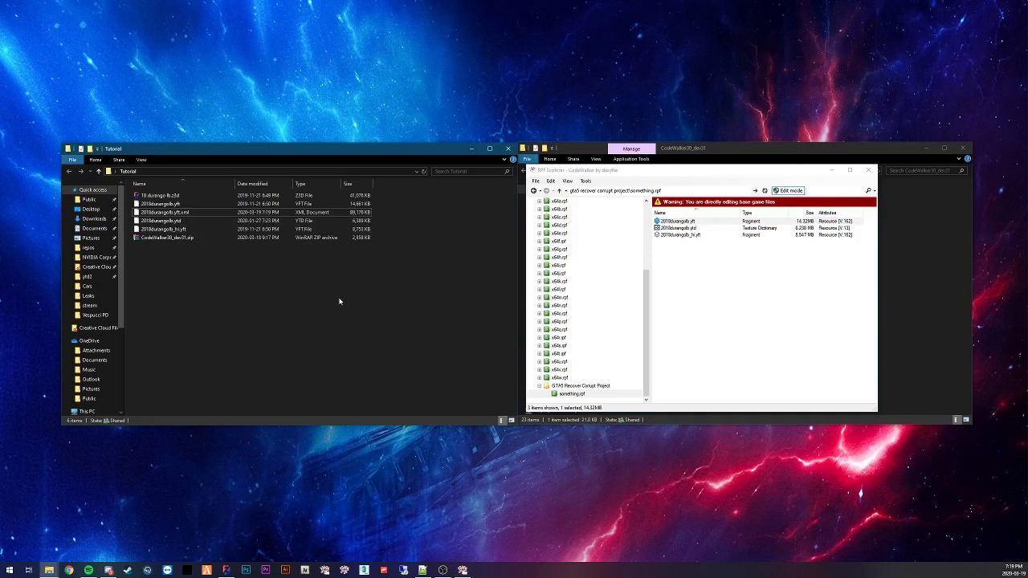
- Open 2018durangolb.yft.xml in Notepad++, look through its bounding values and shader parameters, and close the file without editing
right_click(164, 212)
left_click(213, 239)
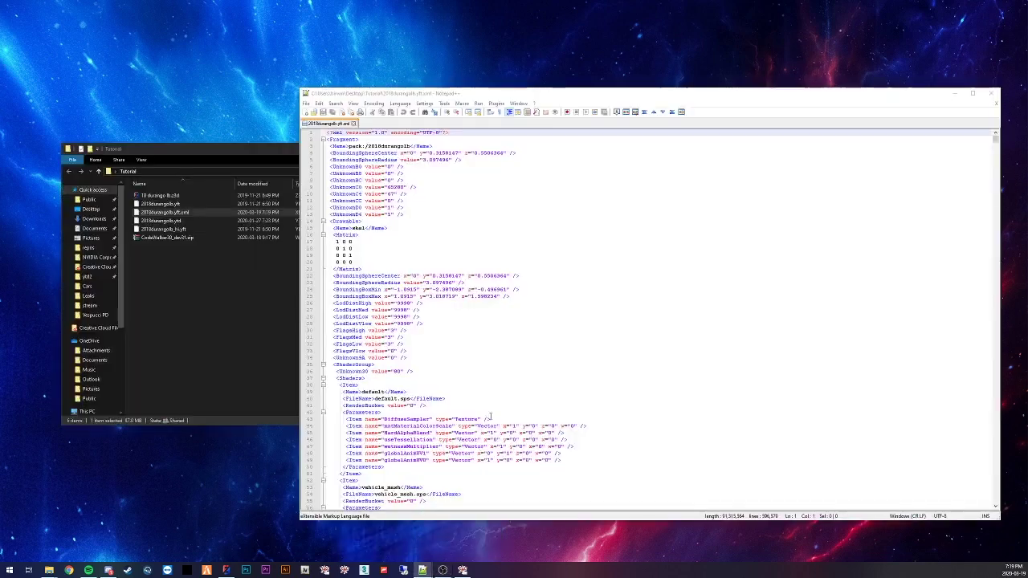
left_click(443, 152)
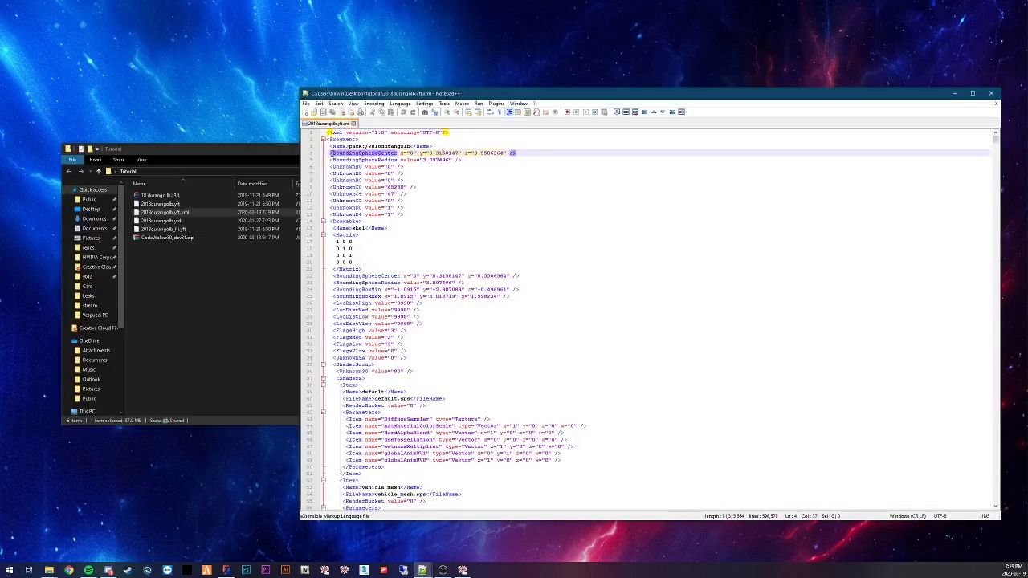
scroll(418, 169, "down", 7)
scroll(434, 313, "down", 20)
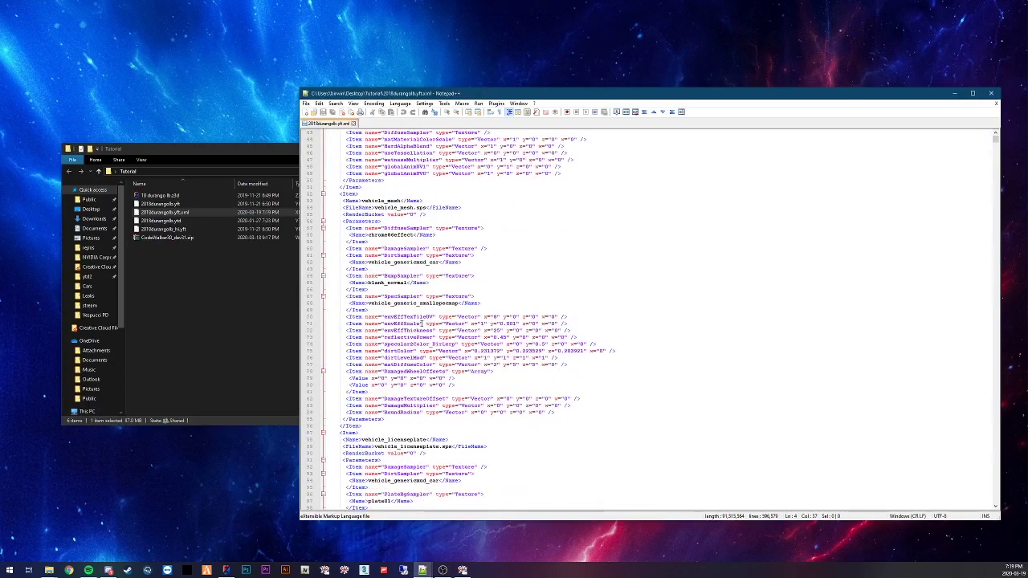
scroll(441, 271, "down", 20)
scroll(448, 279, "down", 12)
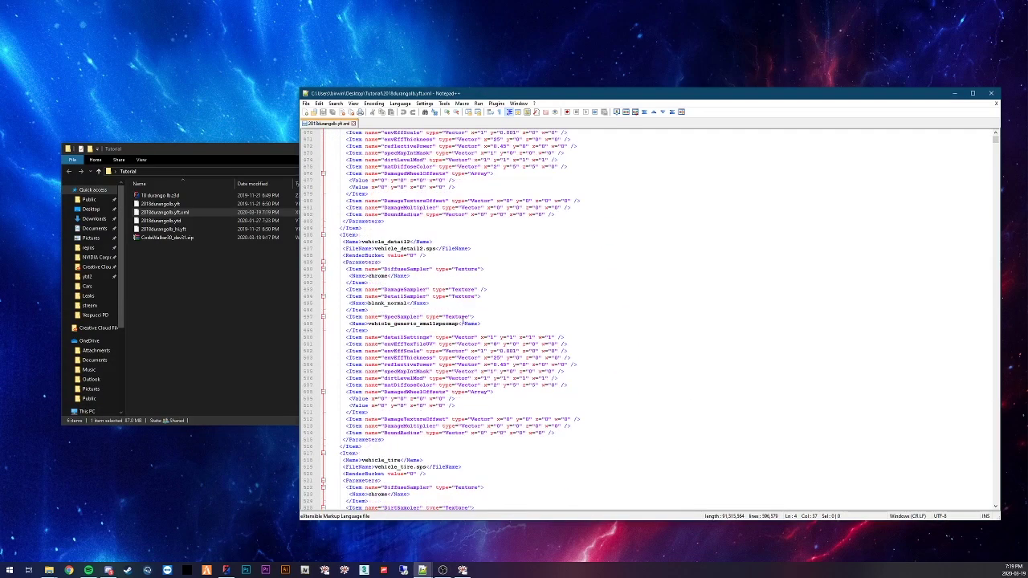
left_click(536, 365)
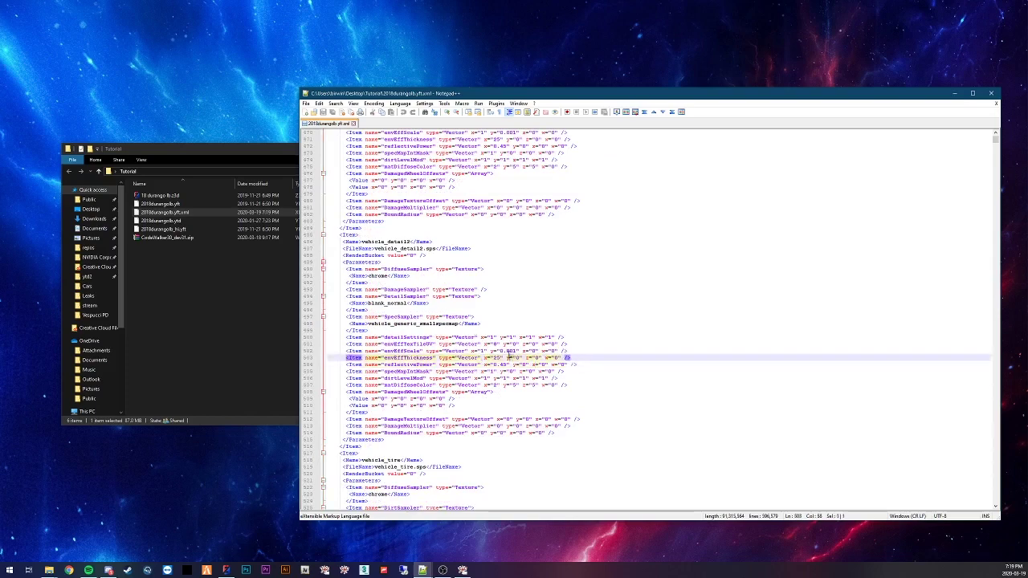
scroll(718, 257, "down", 20)
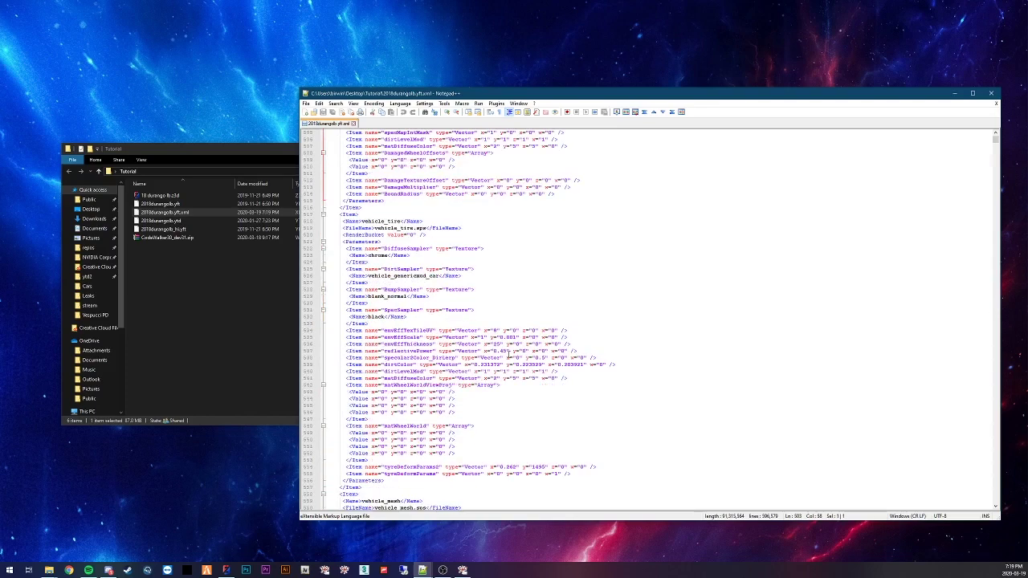
left_click(991, 94)
- Import 2018durangolb.yft.xml from the Tutorial folder into the something.rpf archive in CodeWalker's RPF Explorer
left_click(444, 253)
left_click(770, 295)
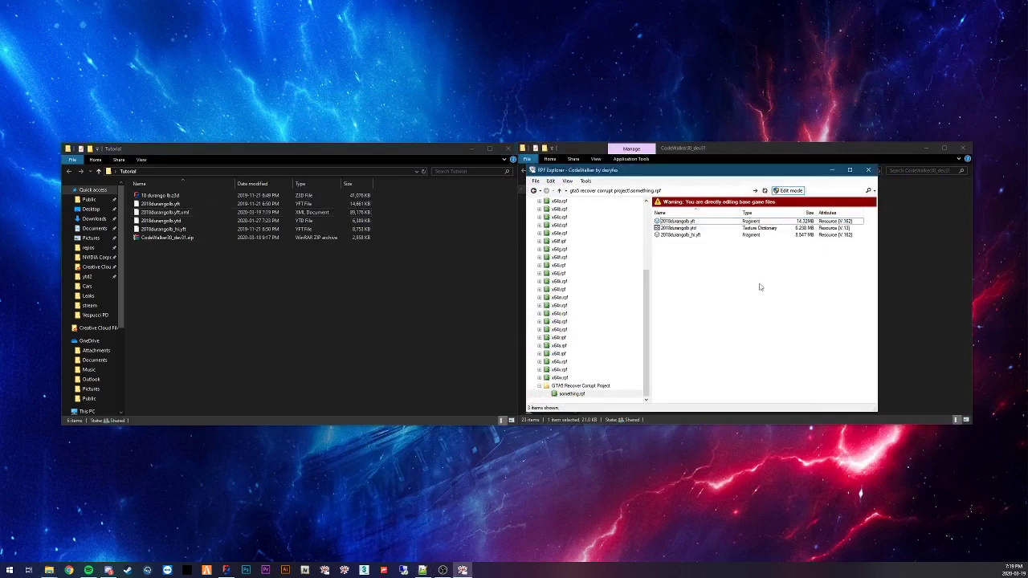
right_click(721, 317)
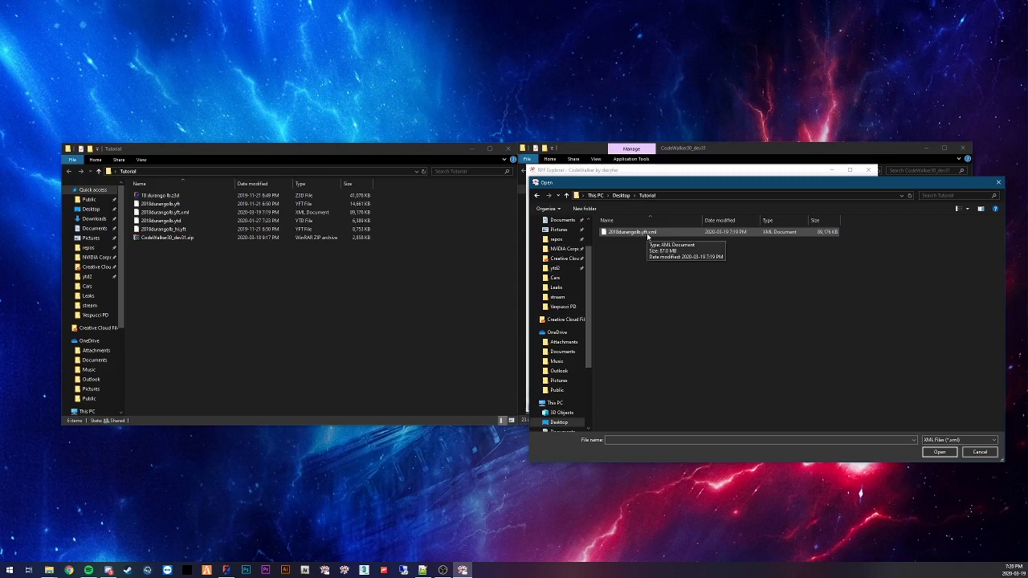
double_click(635, 232)
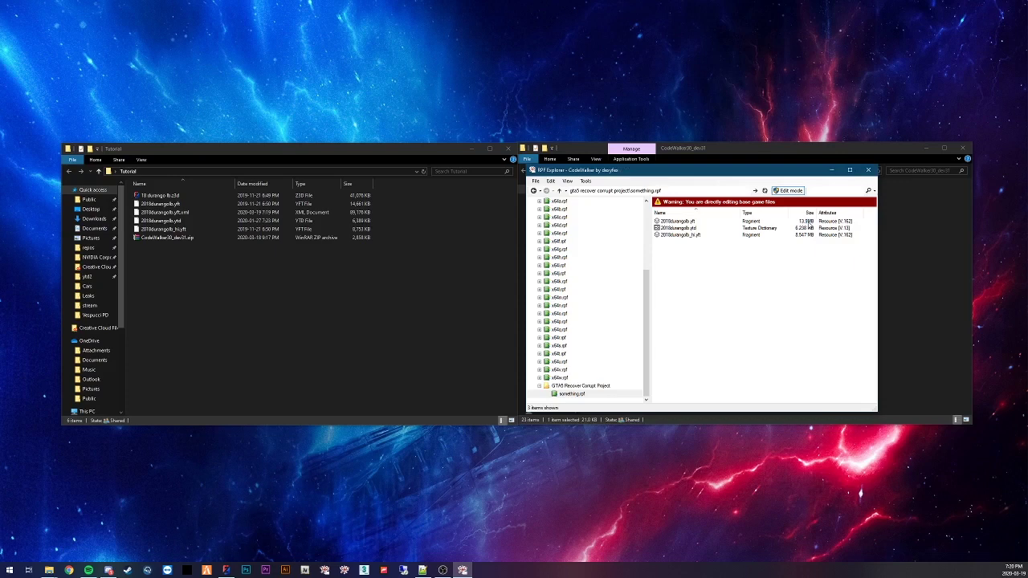
- Extract the rebuilt 2018durangolb.yft from something.rpf into the Tutorial folder, replacing the existing file
left_click(803, 222)
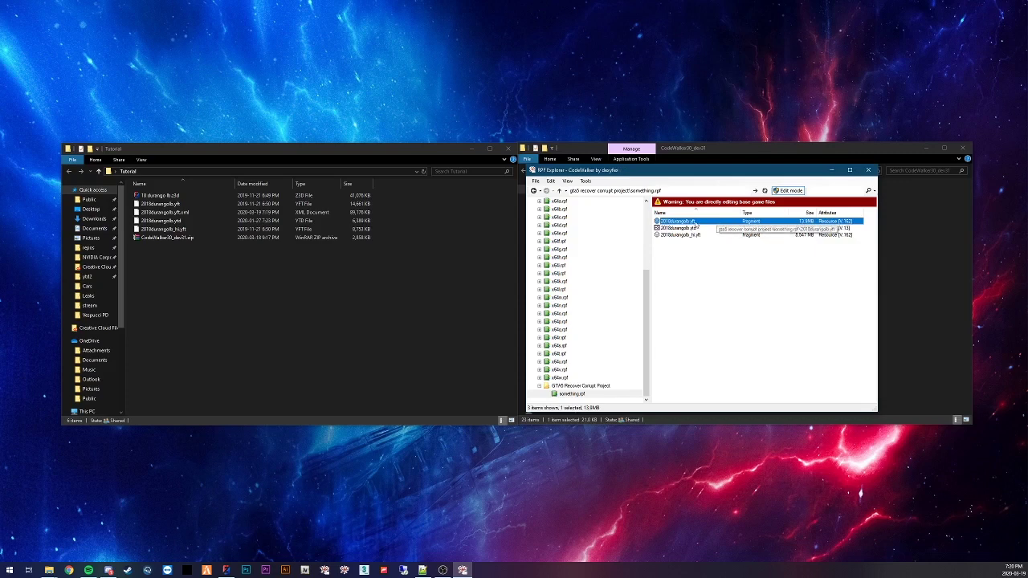
left_click_drag(696, 224, 359, 313)
left_click(190, 229)
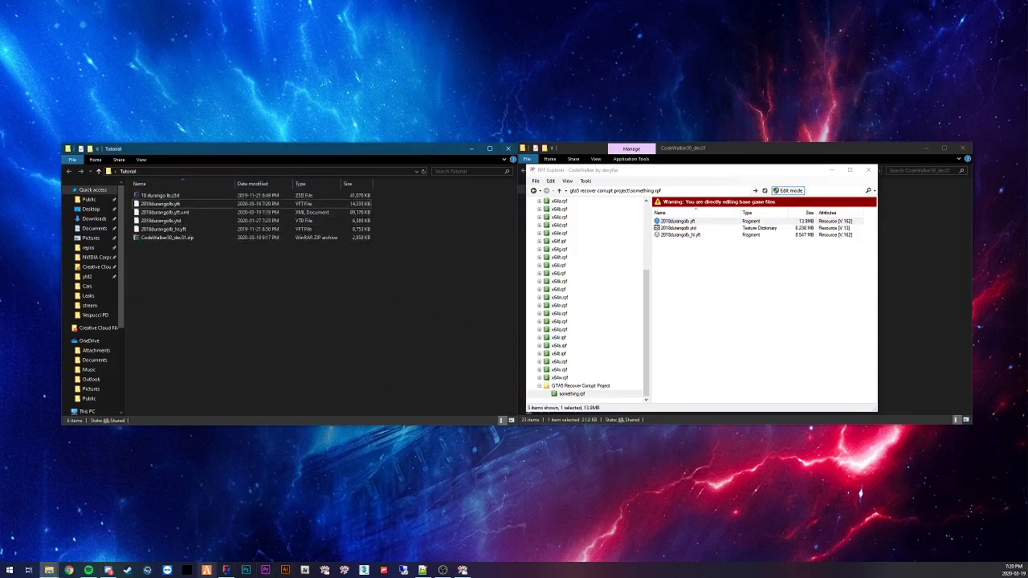
- Switch to ZModeler, import the rebuilt 2018durangolb.yft from the Tutorial folder, and display the vehicle's L0 meshes
left_click(226, 570)
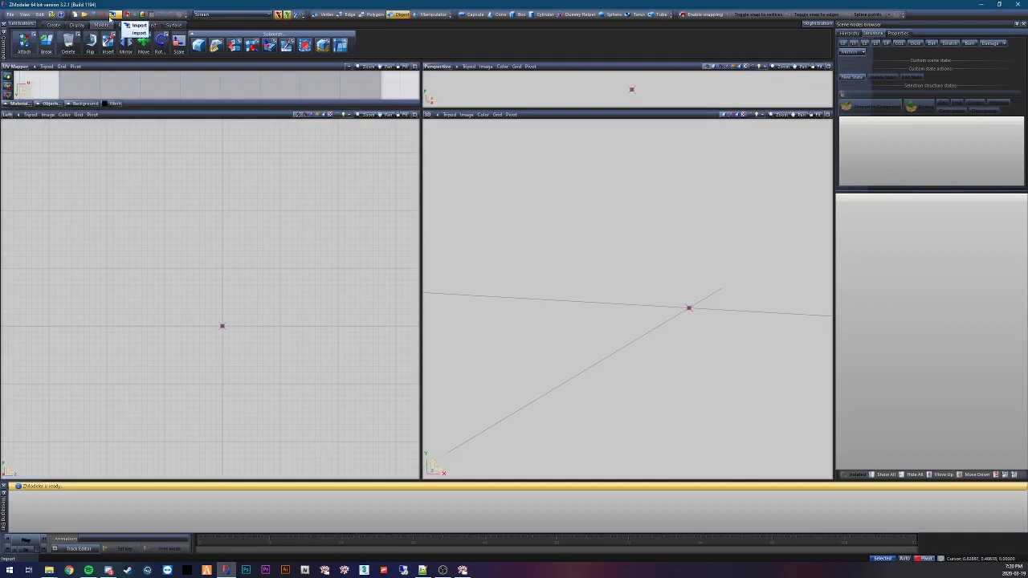
left_click(132, 15)
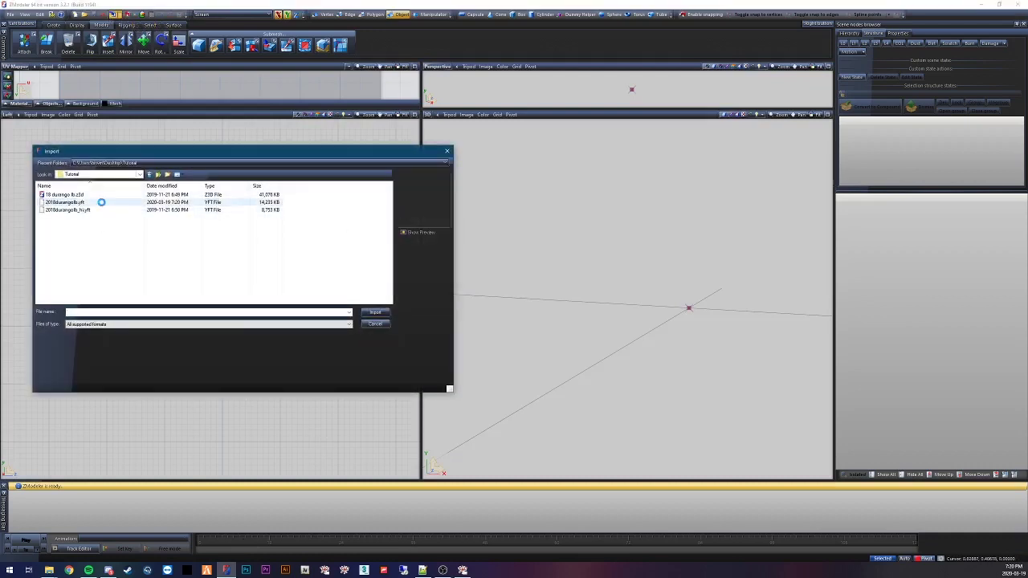
left_click(102, 202)
double_click(102, 202)
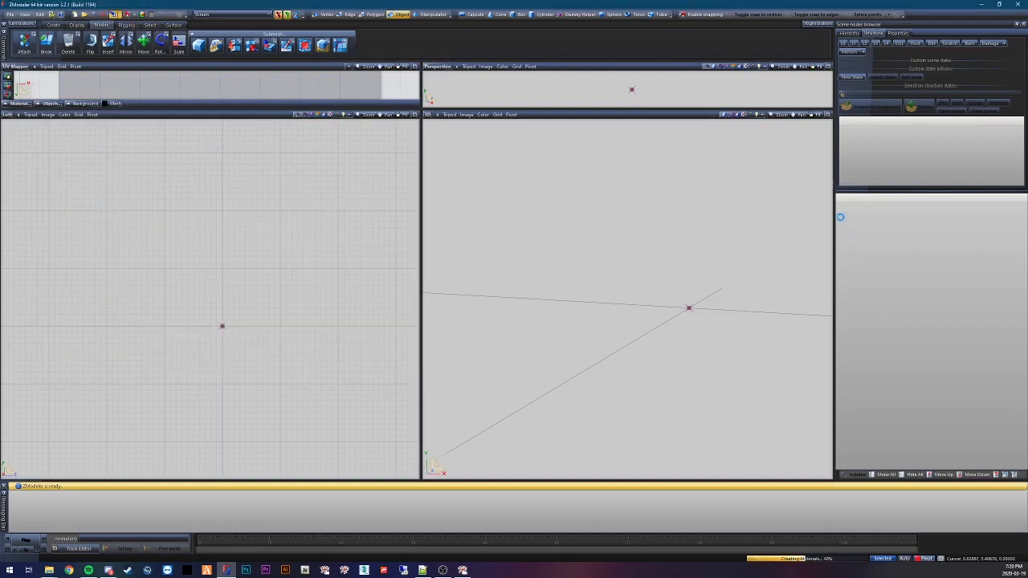
left_click(843, 42)
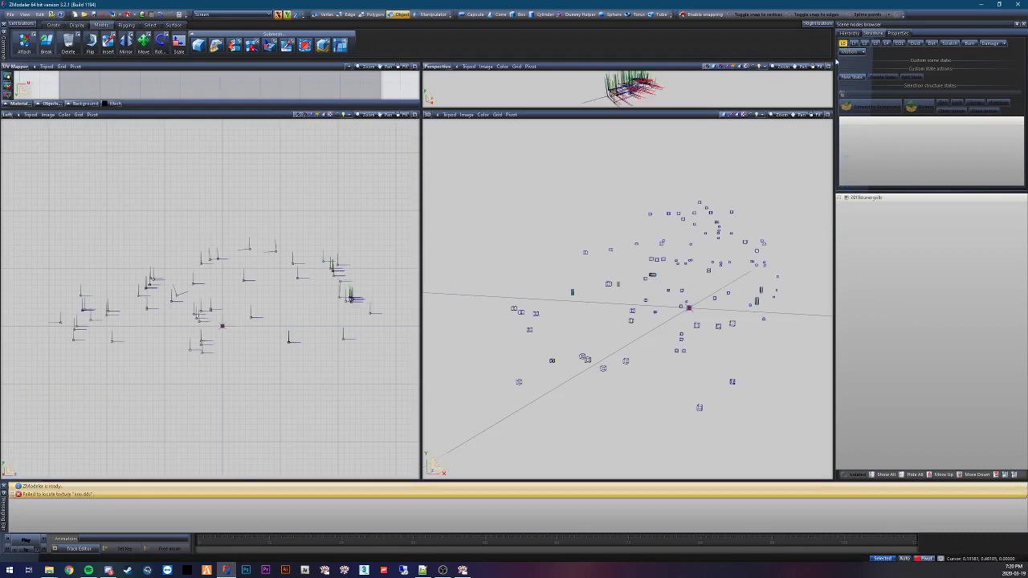
middle_click_drag(773, 277, 665, 319)
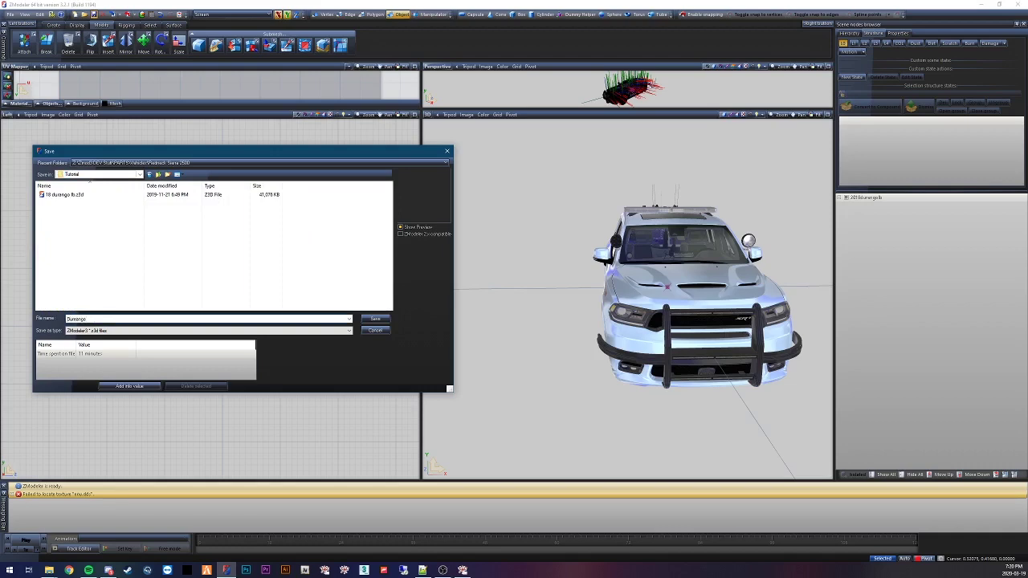
- Save the imported vehicle scene as a ZModeler 3 file named Durango in the Tutorial folder
type("ngo")
left_click(378, 319)
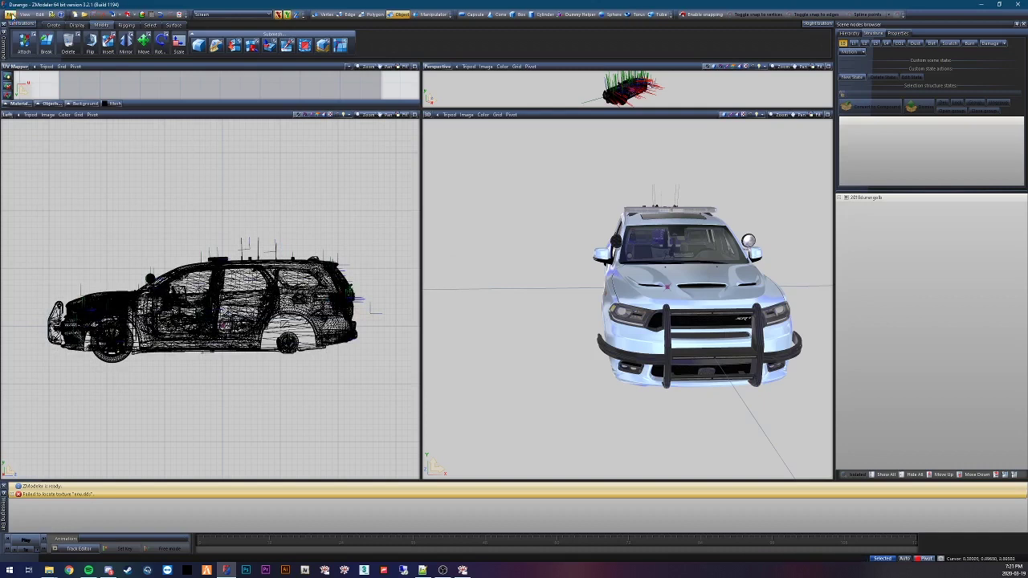
left_click(10, 15)
- Duplicate Durango.z3d in the Tutorial folder and name the copy Durango - Backup.z3d
mouse_move(49, 571)
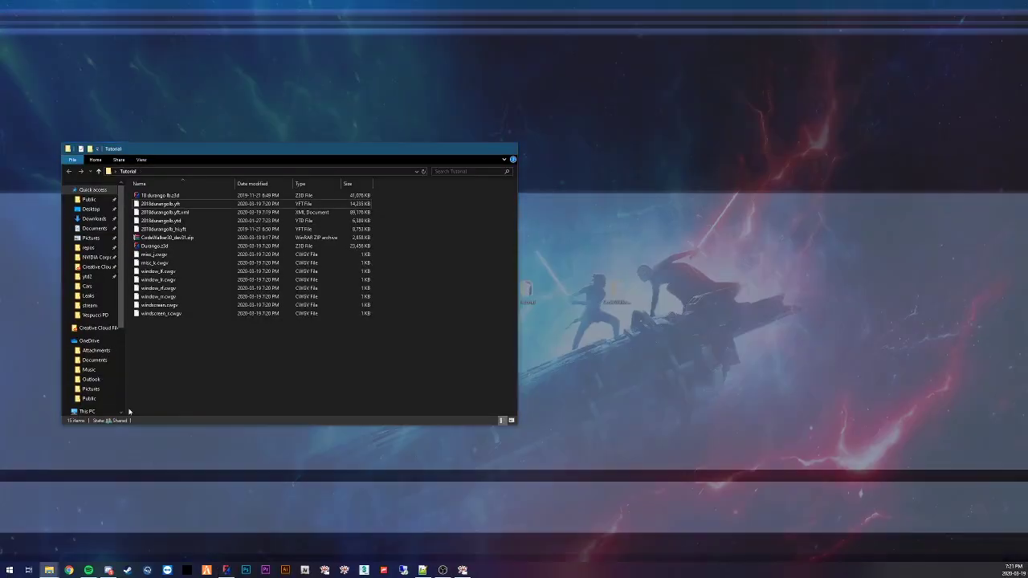
left_click(38, 530)
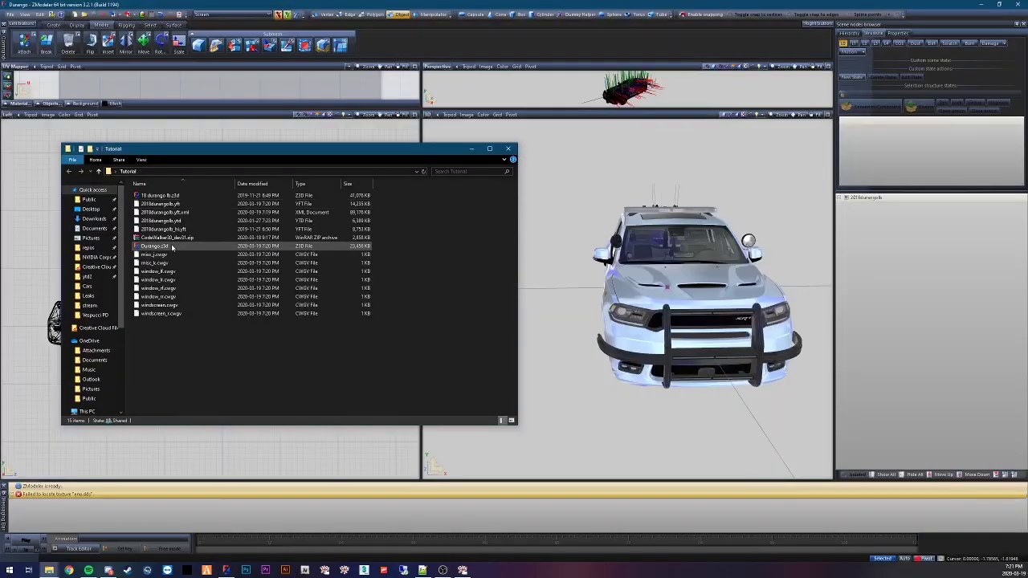
left_click(172, 247)
right_click(195, 247)
left_click(234, 425)
key("ctrl+v")
key("F2")
key("Right")
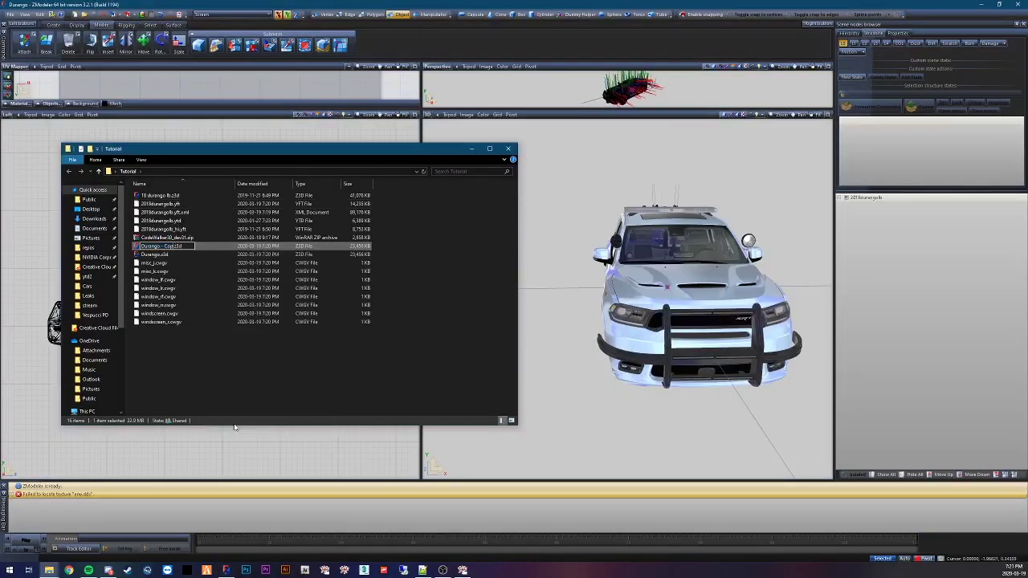
key("BackSpace")
key("BackSpace")
key("BackSpace")
key("BackSpace")
type("Backup")
key("Return")
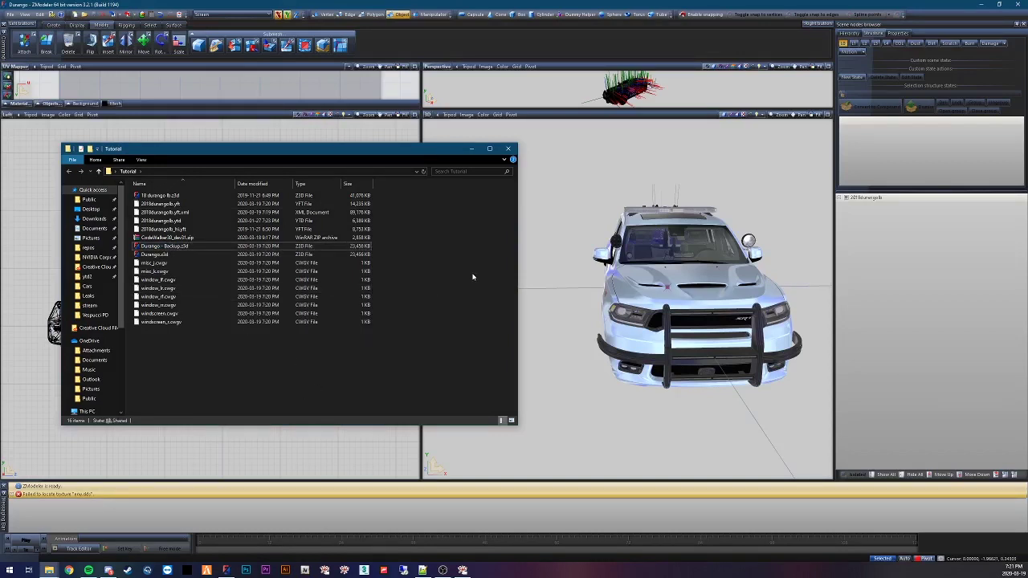
- Return to the ZModeler scene and inspect the recovered police vehicle from several angles
left_click(368, 253)
left_click(422, 268)
left_click(742, 4)
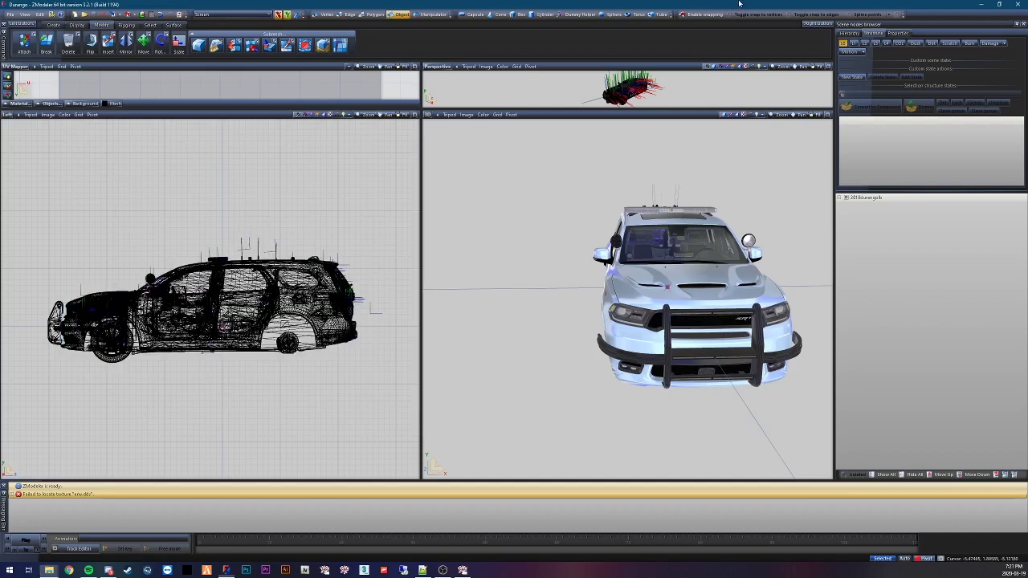
middle_click_drag(754, 339, 705, 311)
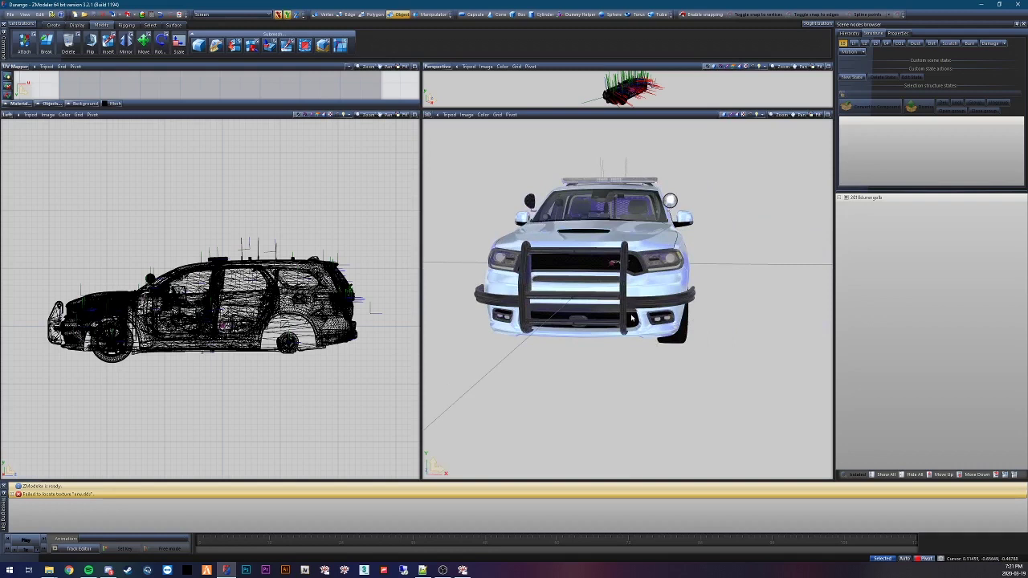
middle_click_drag(671, 359, 684, 339)
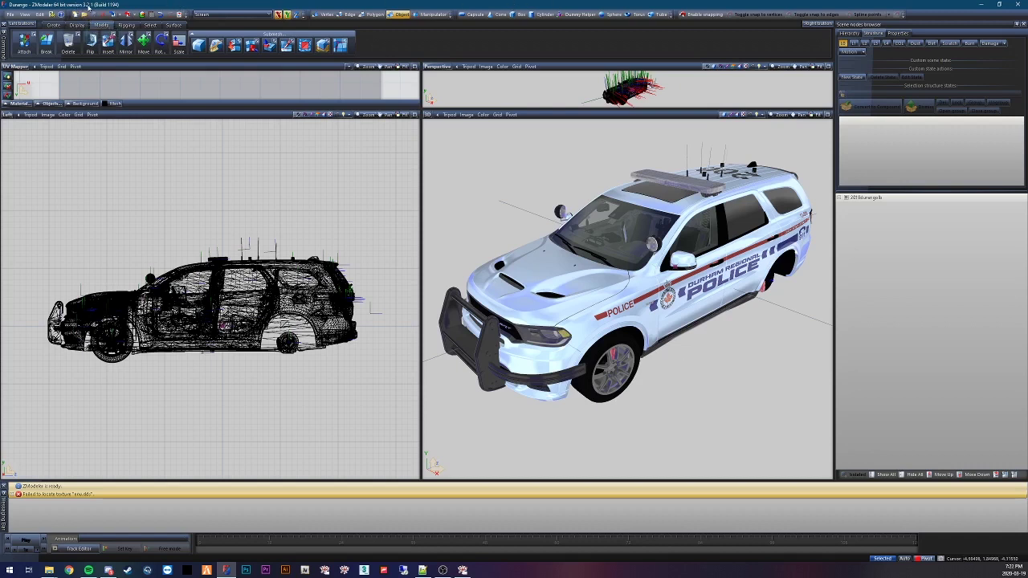
middle_click_drag(650, 364, 679, 405)
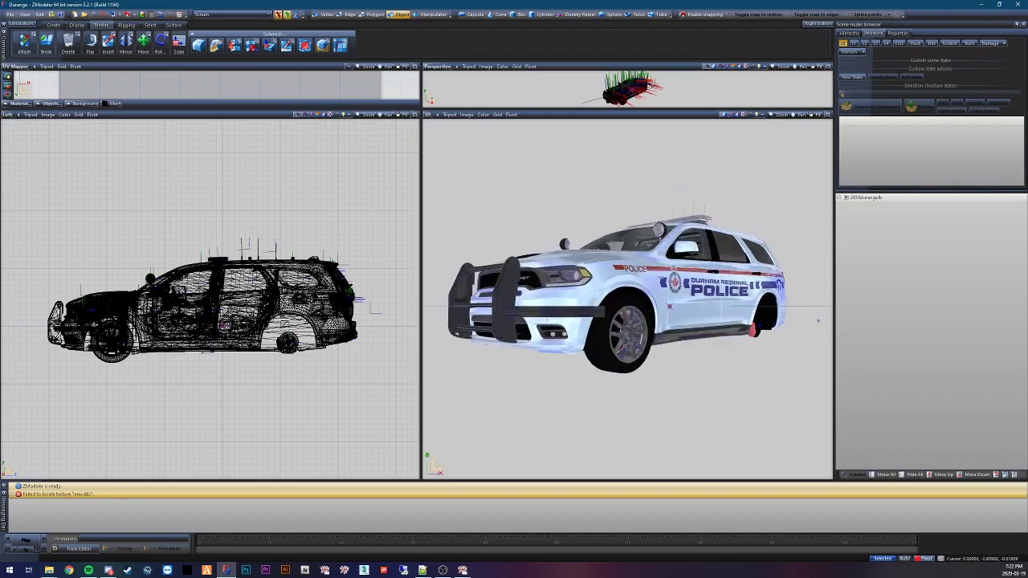